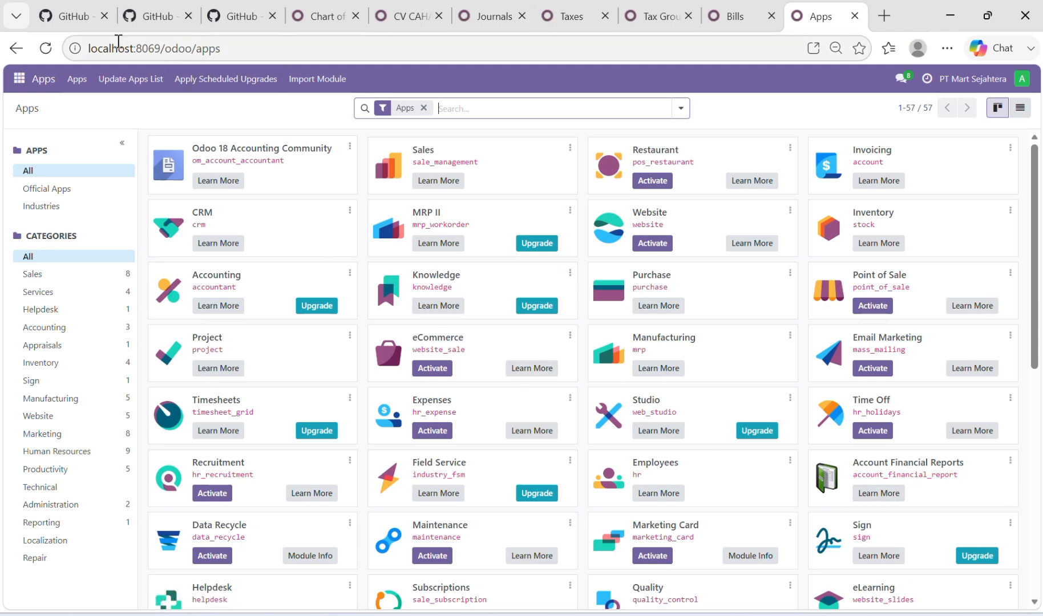
# Review the OCA account-financial-reporting, reporting-engine and server-ux repositories on branch 18.0, including the server-ux ZIP download option
pyautogui.click(66, 19)
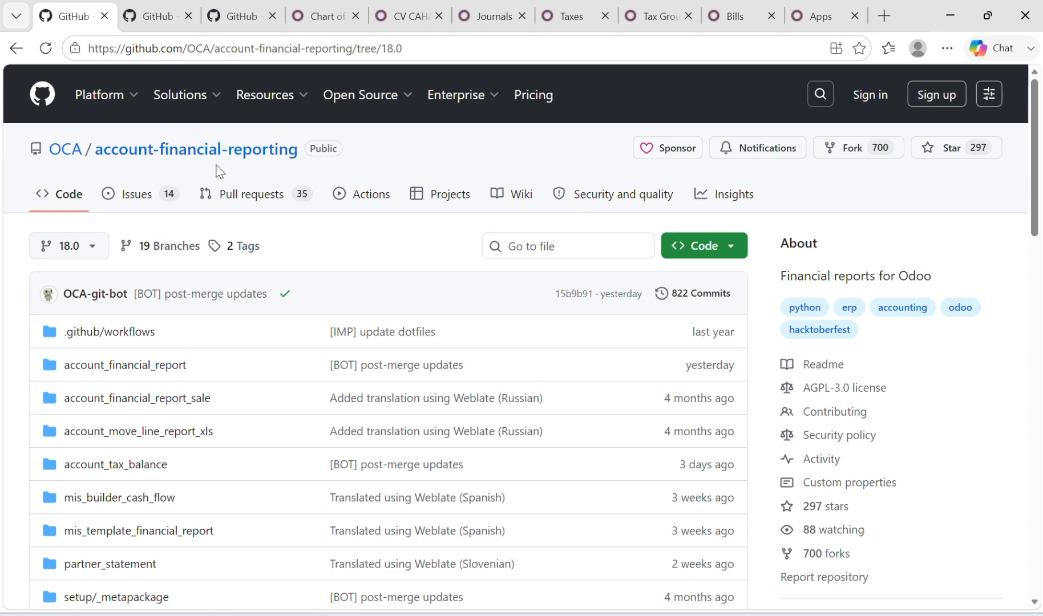
pyautogui.click(147, 17)
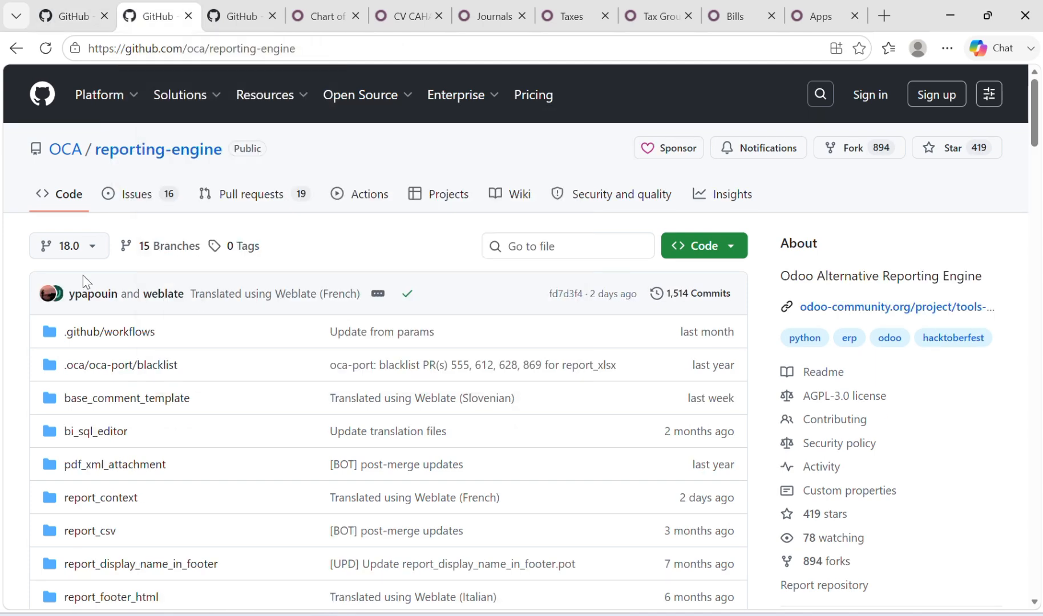
pyautogui.click(229, 17)
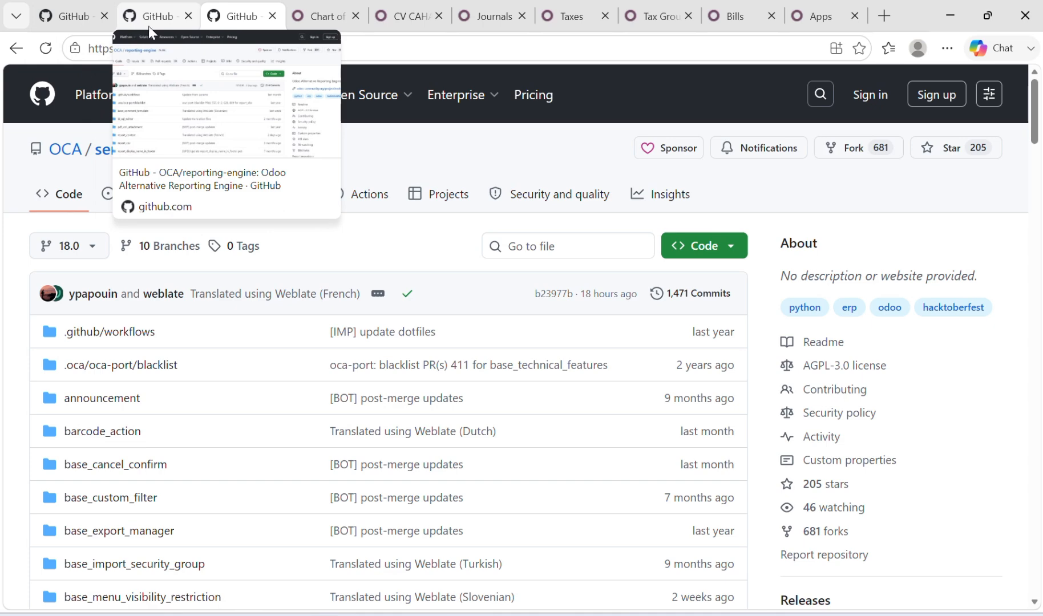
pyautogui.moveTo(180, 94)
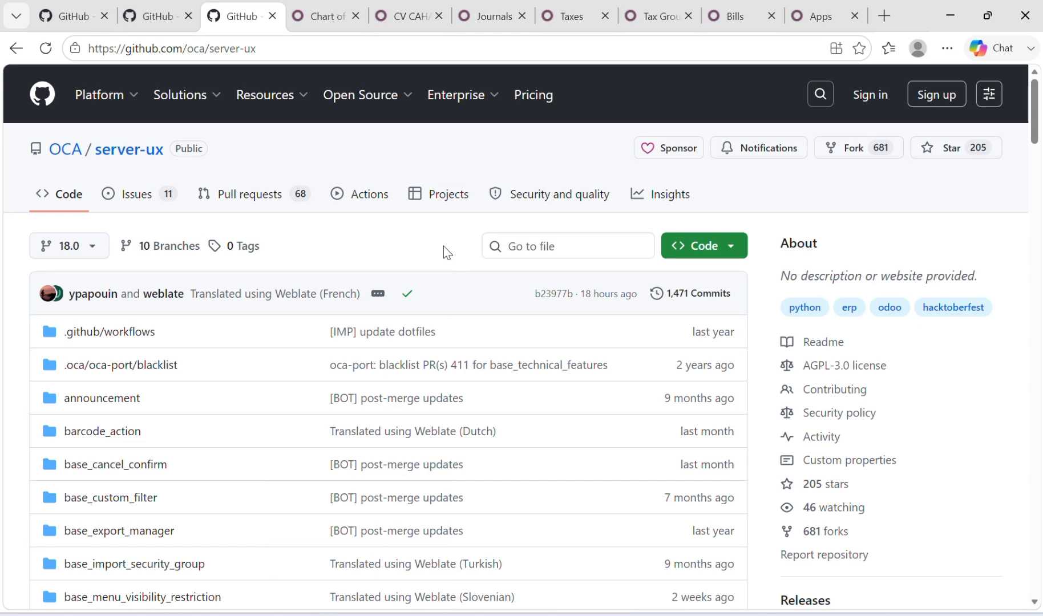
pyautogui.click(703, 246)
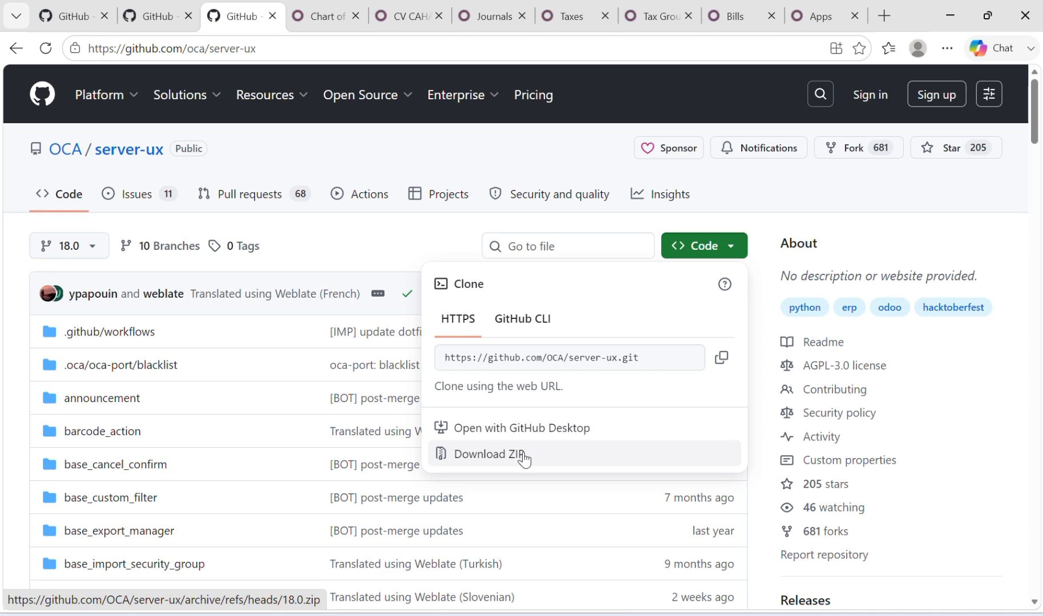
pyautogui.click(696, 241)
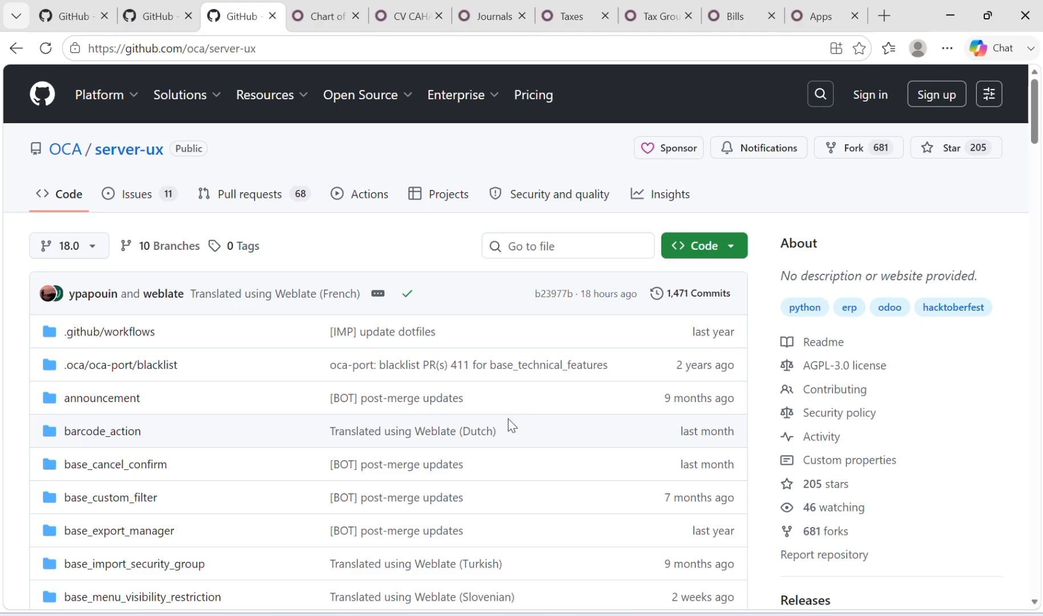
# Switch to File Explorer and examine the module folders in custom_addons inside the server's odoo folder
pyautogui.click(360, 614)
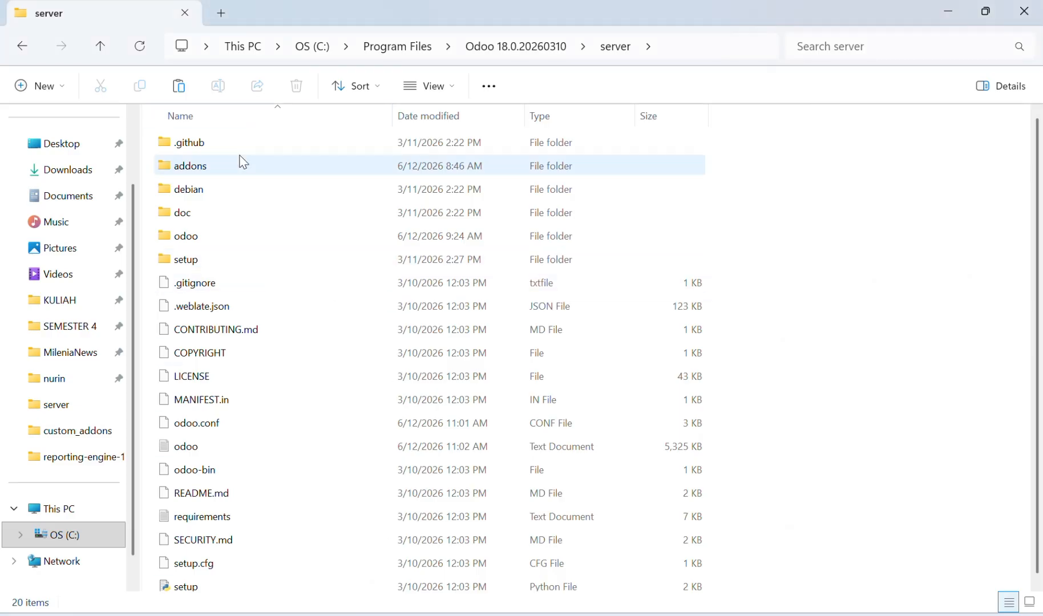
pyautogui.moveTo(243, 162)
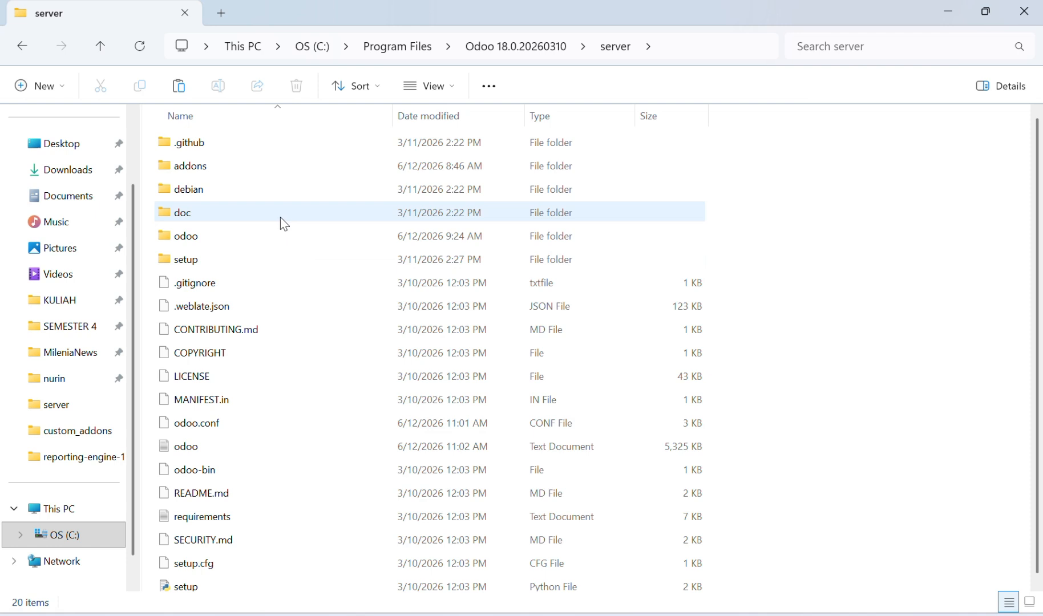
pyautogui.click(251, 245)
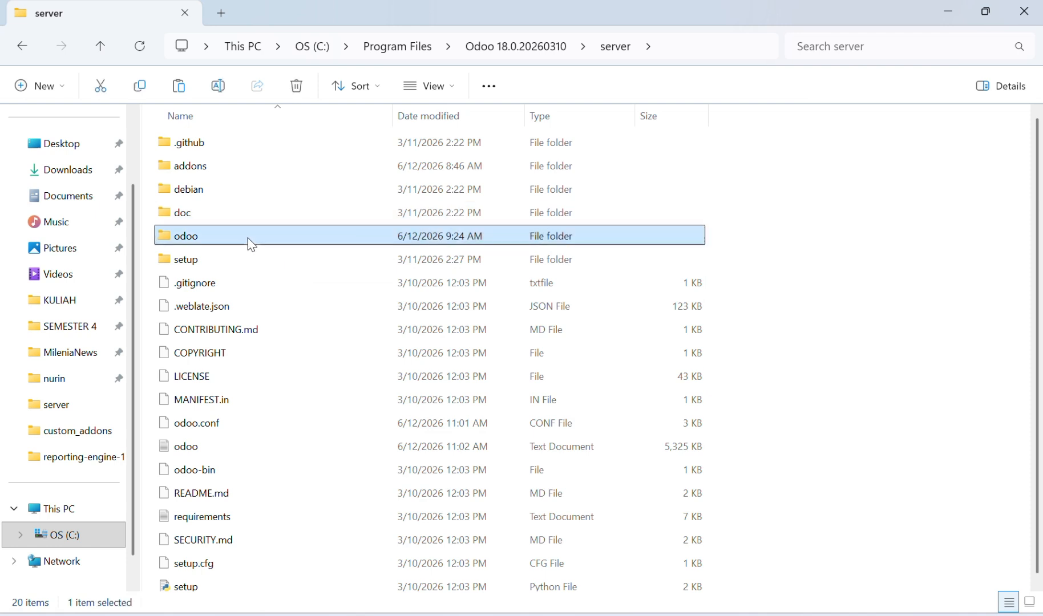
pyautogui.doubleClick(251, 244)
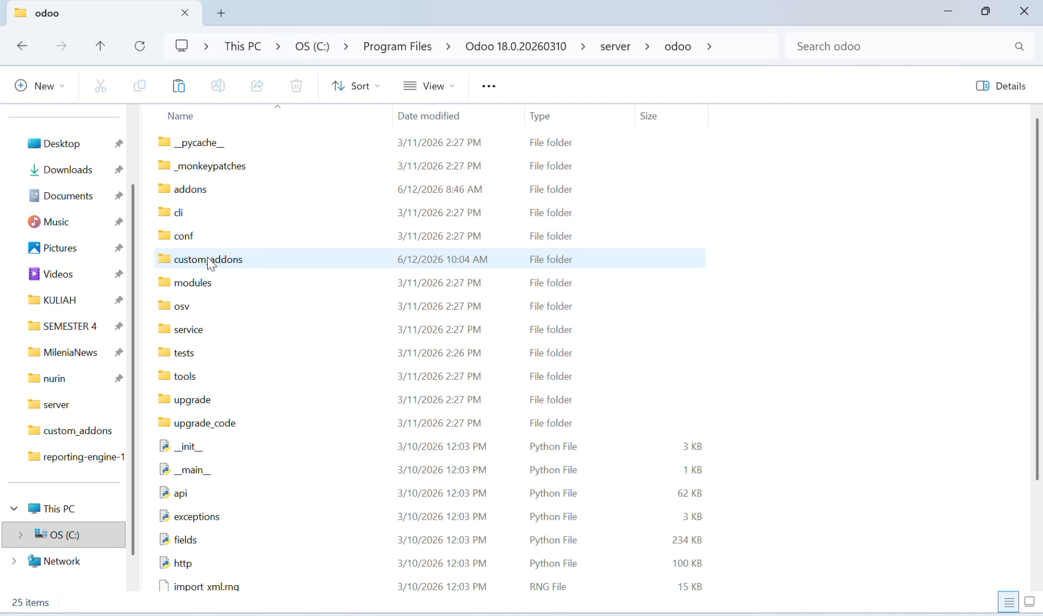
pyautogui.doubleClick(229, 267)
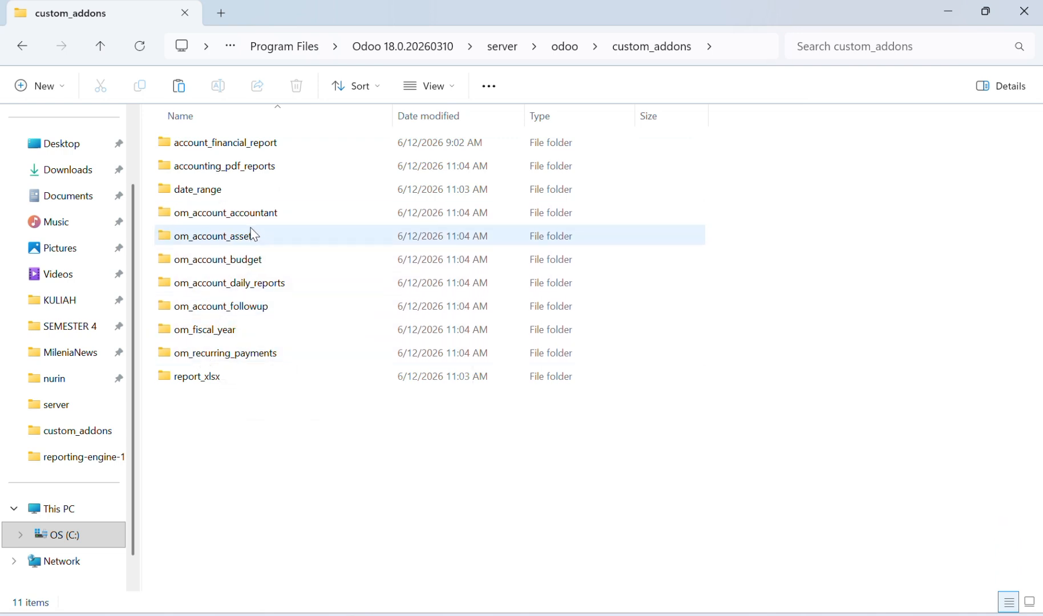
pyautogui.moveTo(253, 234)
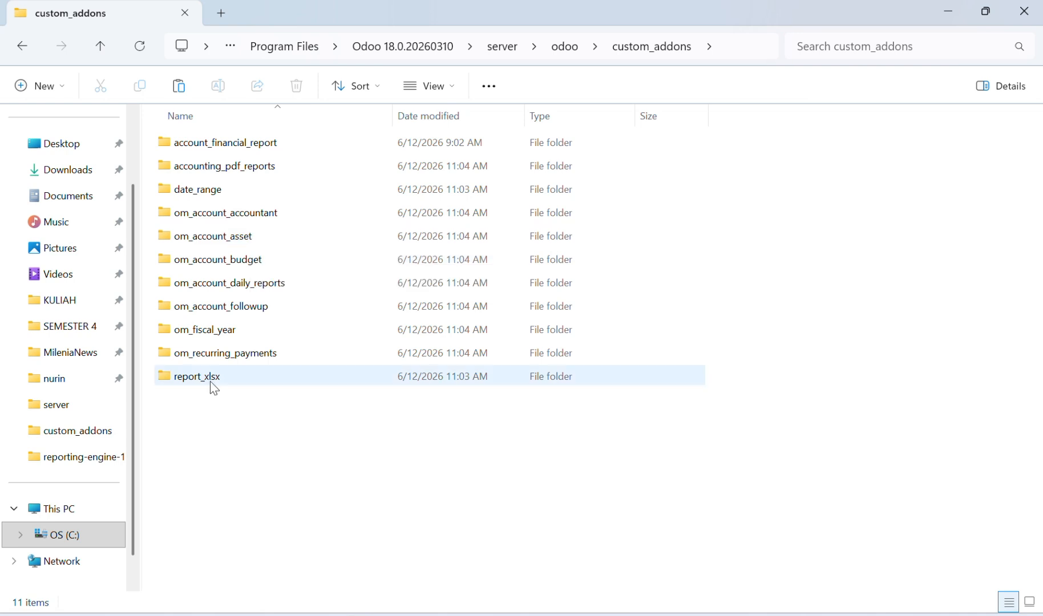
pyautogui.moveTo(229, 385)
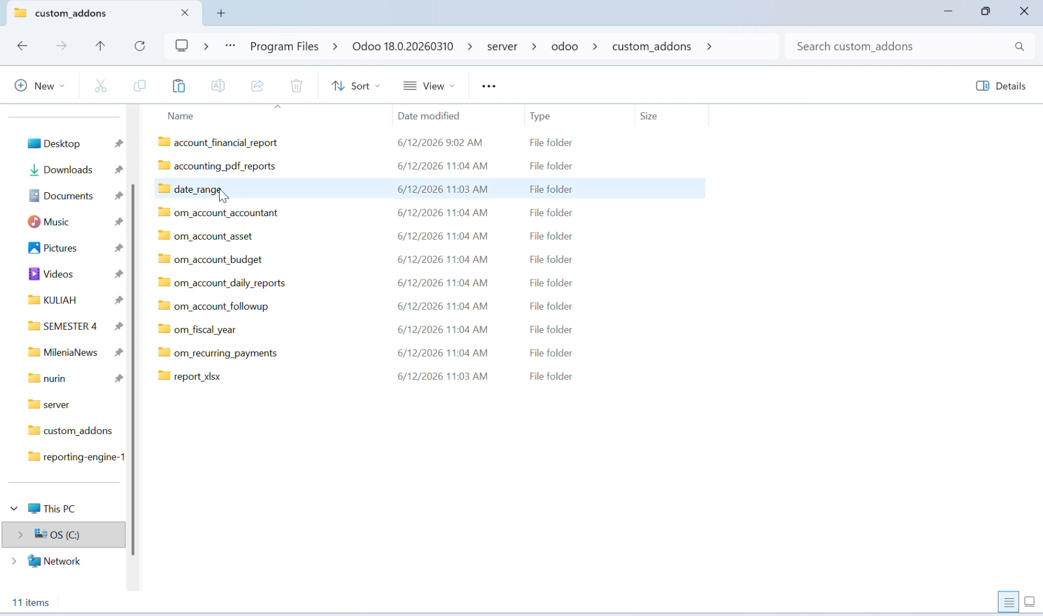
pyautogui.moveTo(224, 196)
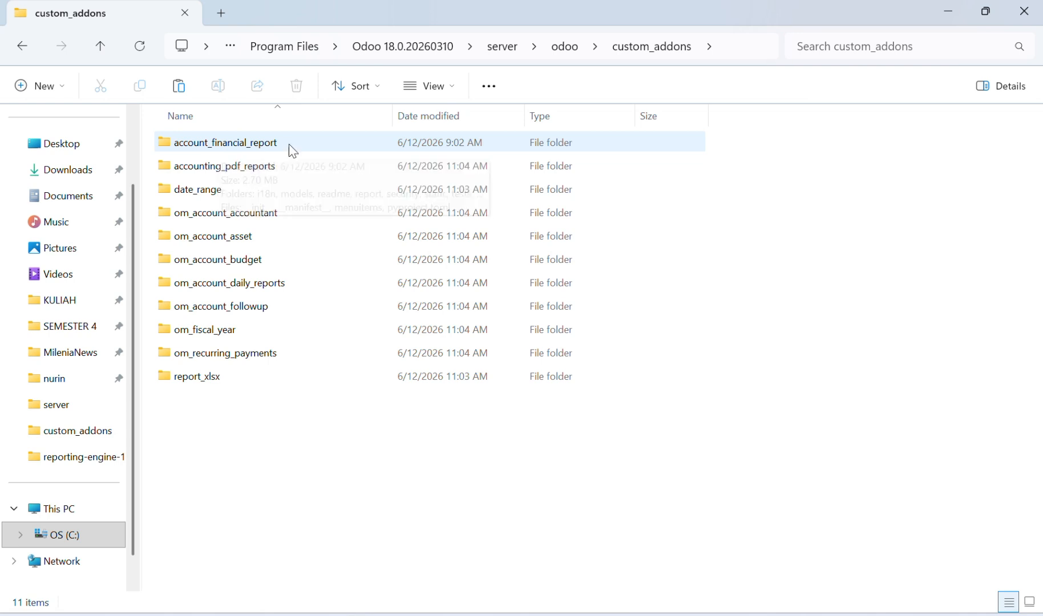
pyautogui.moveTo(293, 150)
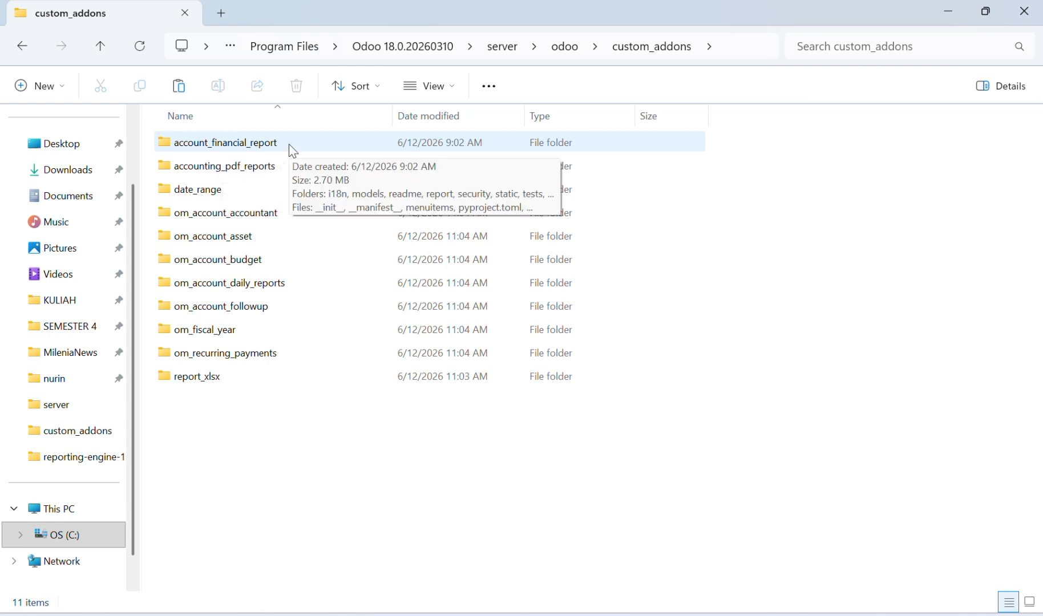
# Open odoo.conf from the server folder once in Visual Studio Code, examine its addons_path line, and minimize the editor
pyautogui.click(98, 48)
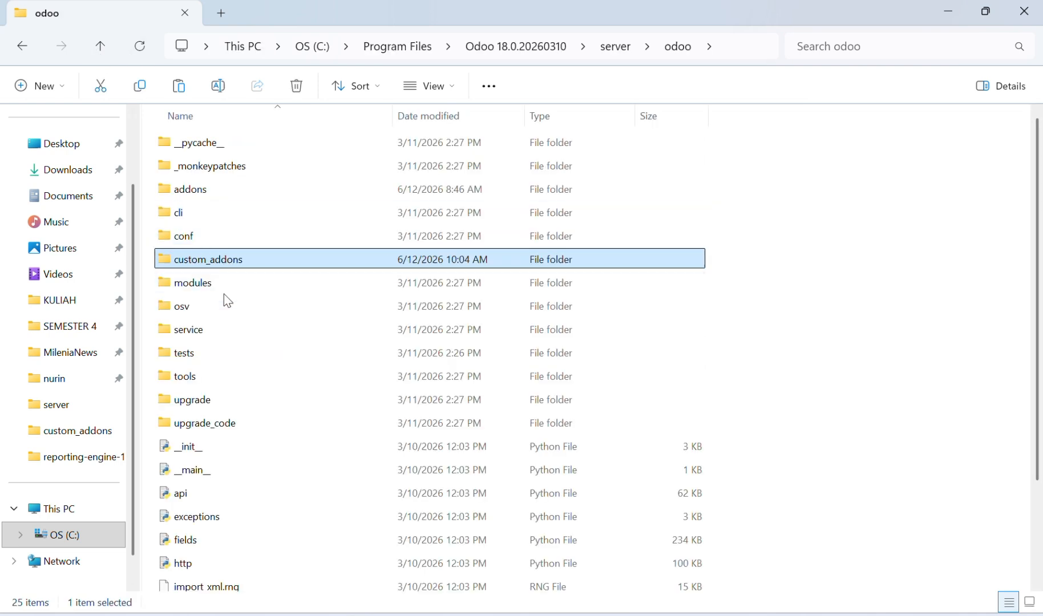
pyautogui.scroll(-1, 257, 432)
pyautogui.scroll(-1, 257, 432)
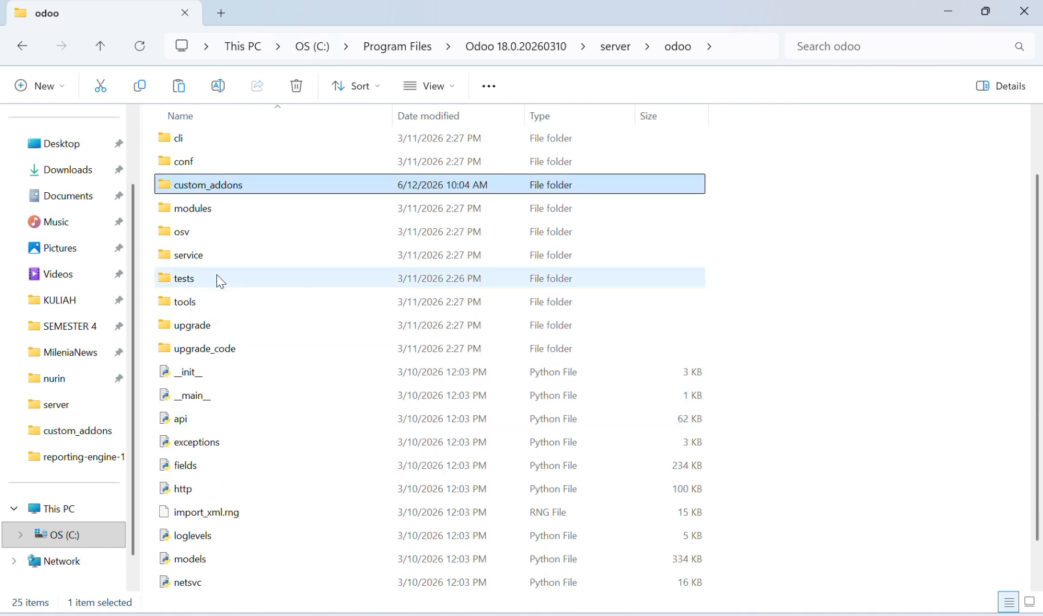
pyautogui.moveTo(220, 281)
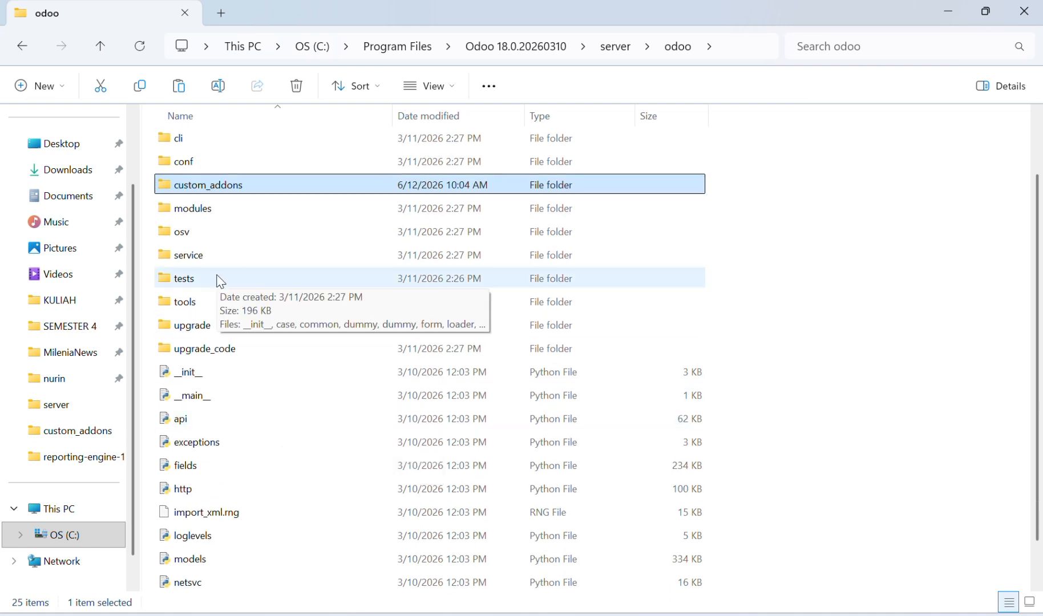
pyautogui.click(98, 49)
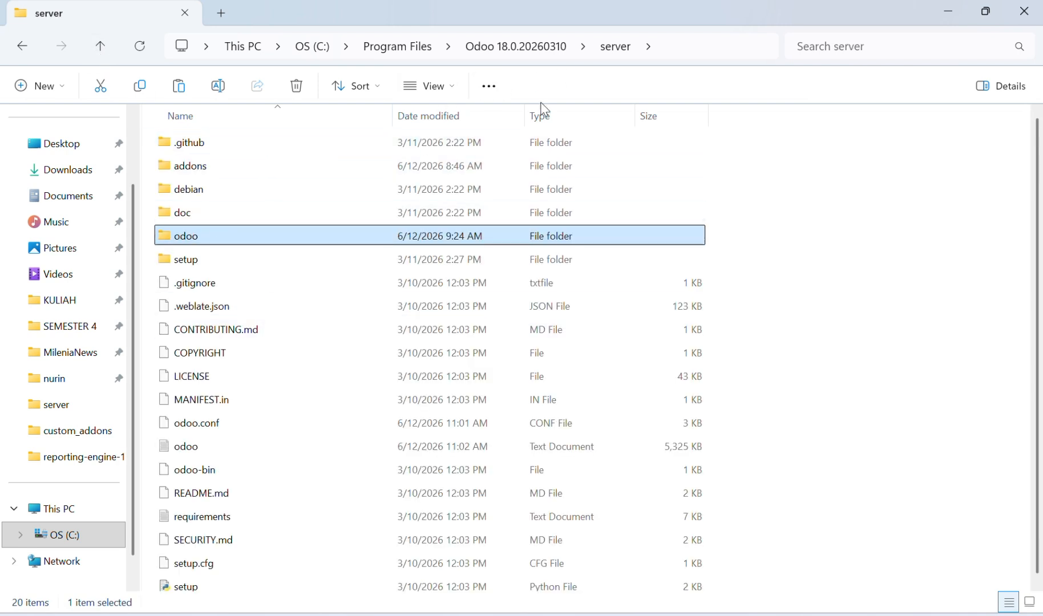
pyautogui.doubleClick(224, 423)
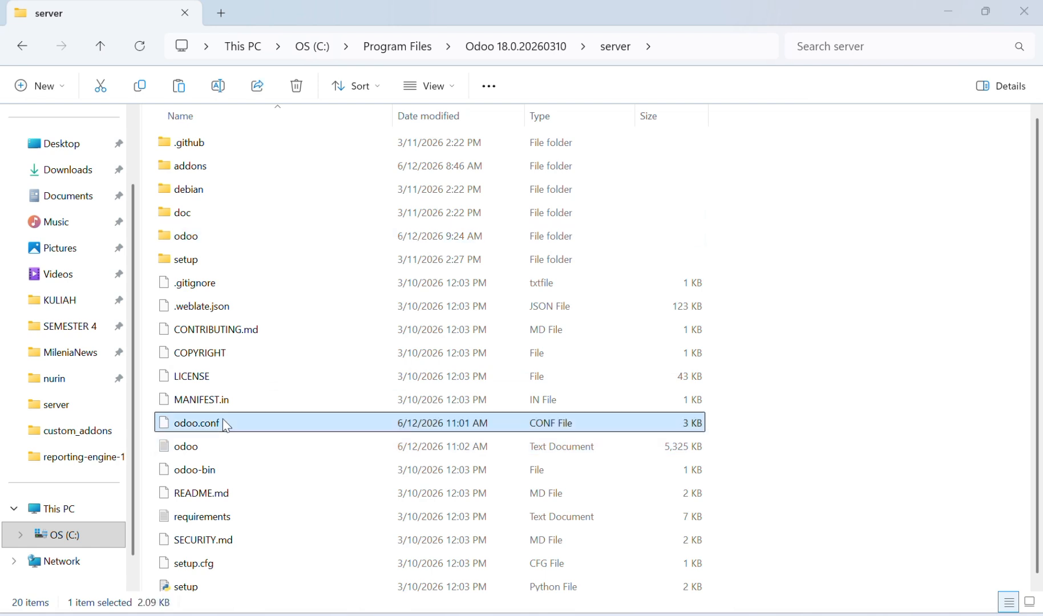
pyautogui.click(450, 225)
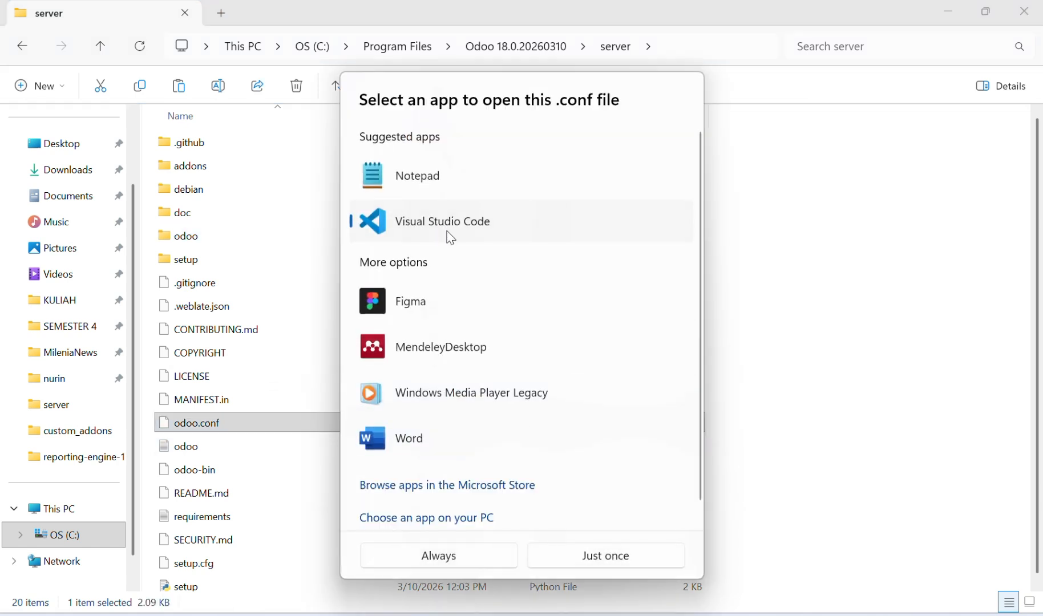
pyautogui.click(604, 557)
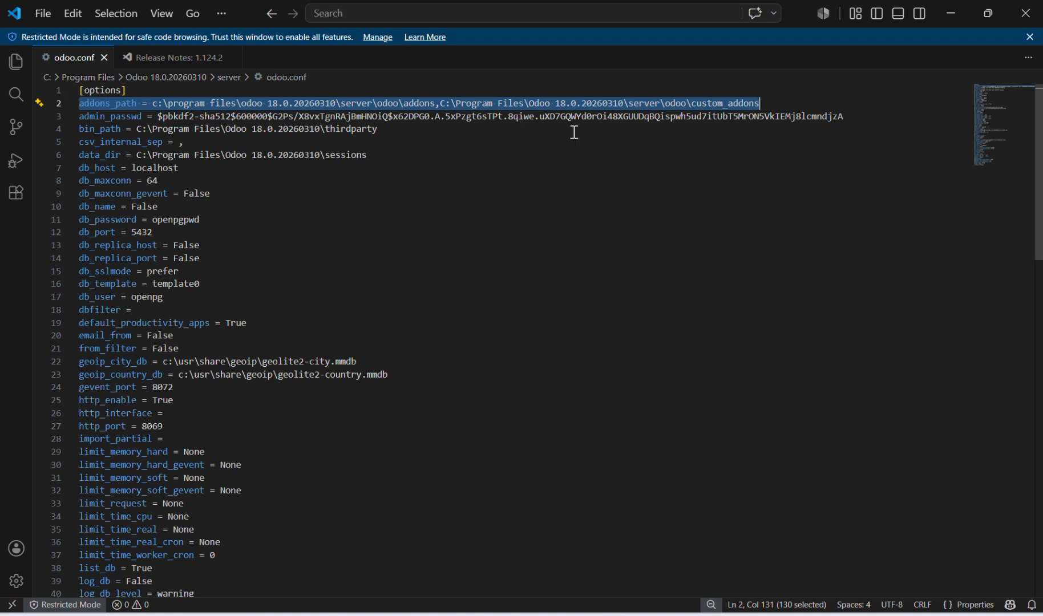
pyautogui.click(953, 9)
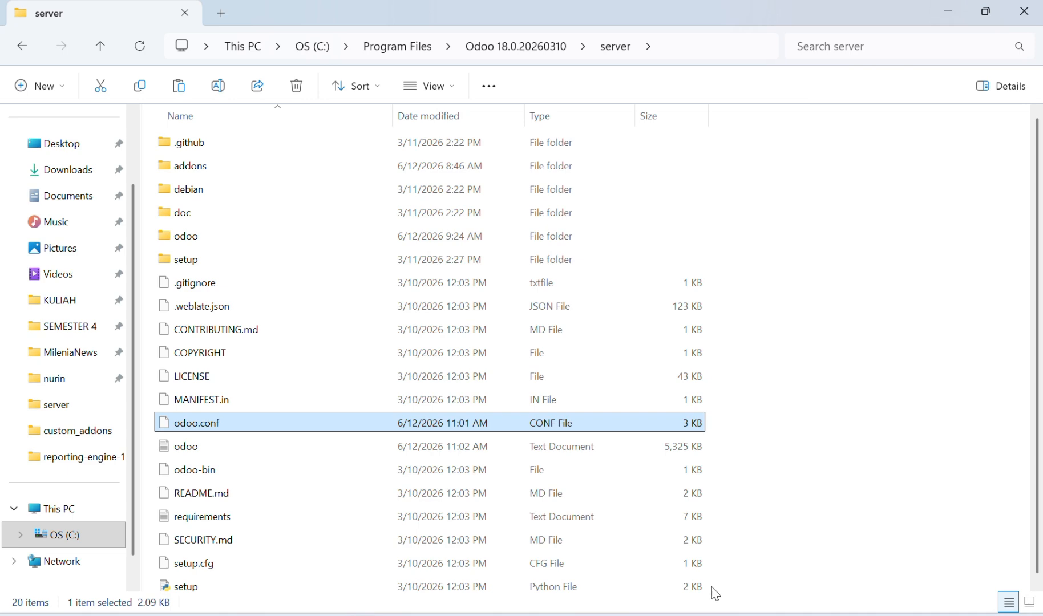
# Switch to the Services window and restart the odoo-server-18.0 service
pyautogui.click(588, 565)
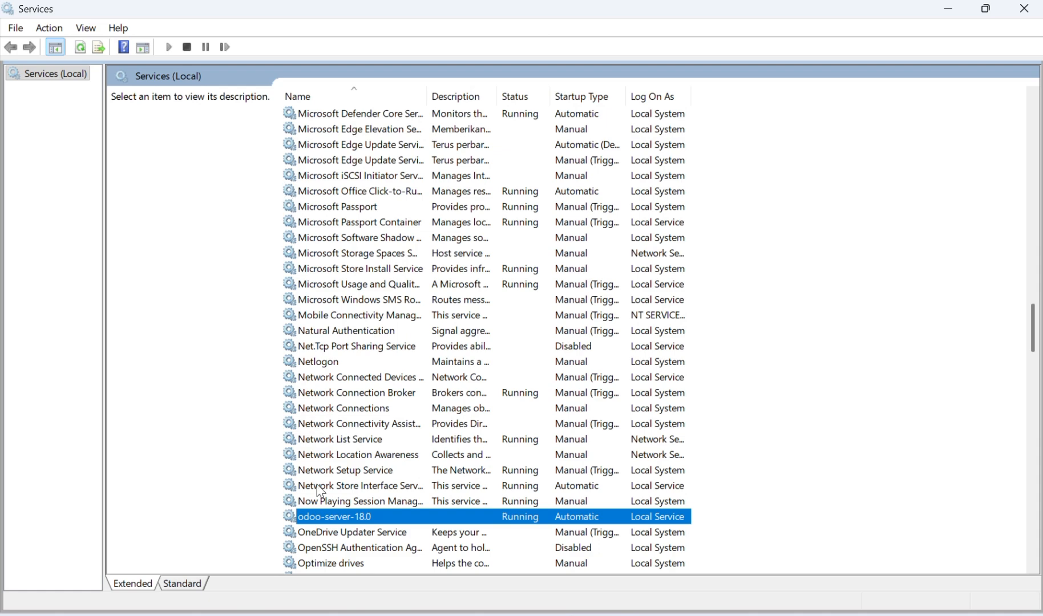
pyautogui.rightClick(324, 516)
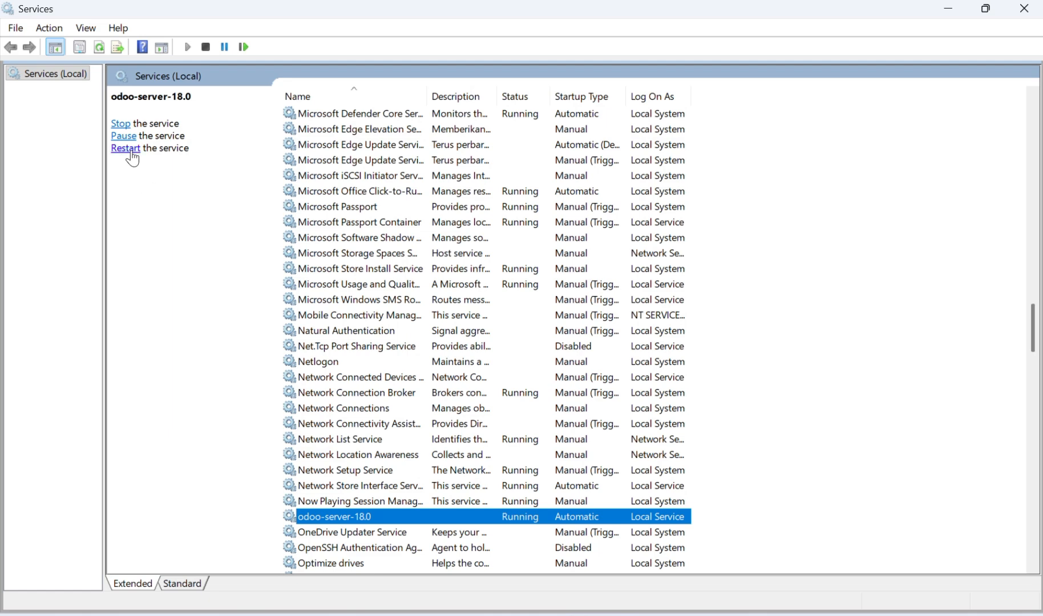
pyautogui.click(129, 149)
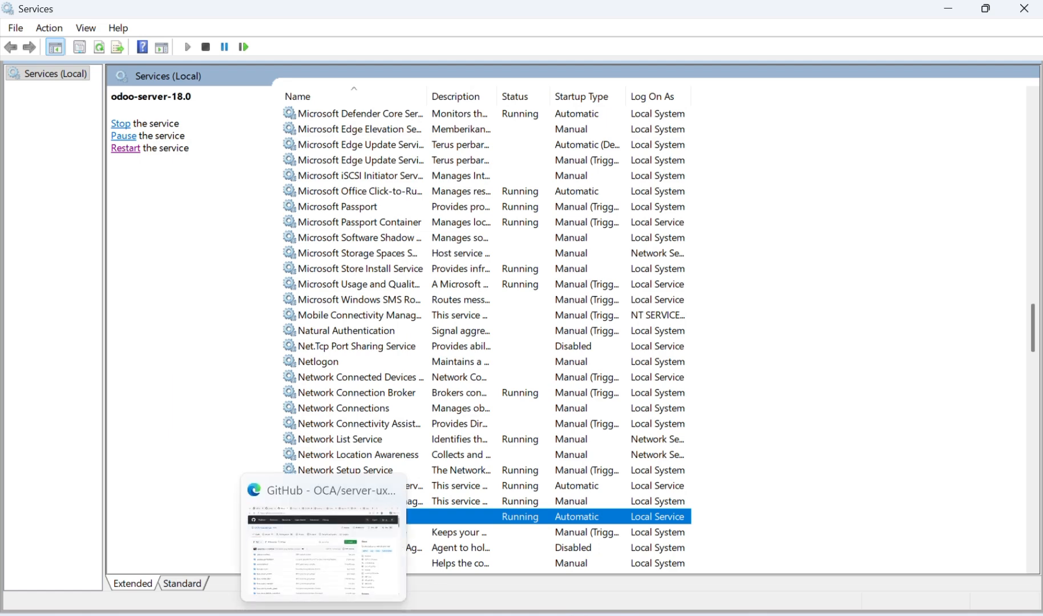
# Switch to Odoo in the browser, examine the Developer Tools section of General Settings, and return to the Apps list
pyautogui.click(324, 615)
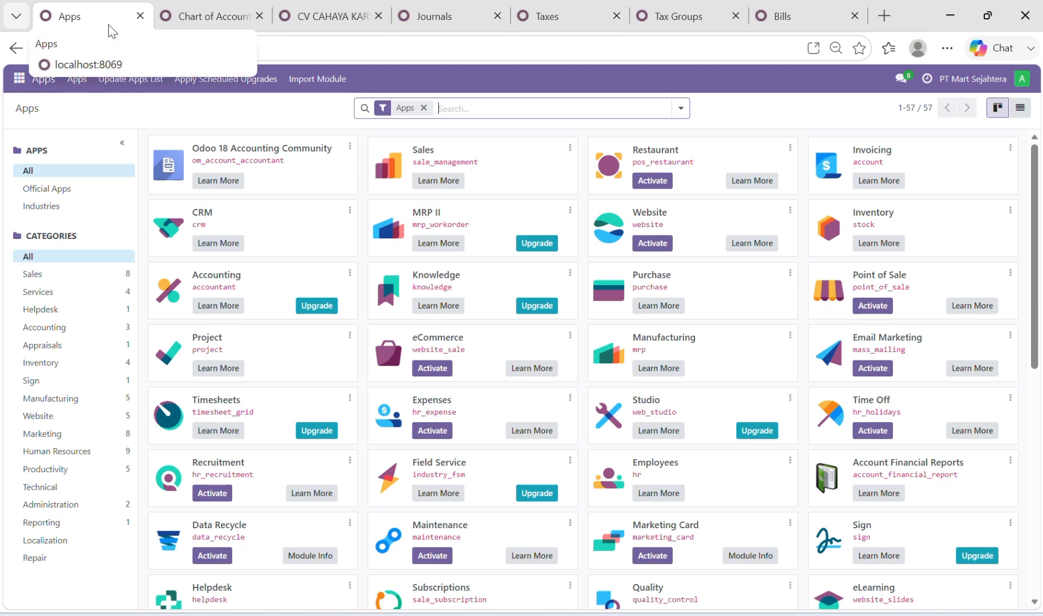
pyautogui.click(18, 83)
pyautogui.click(55, 376)
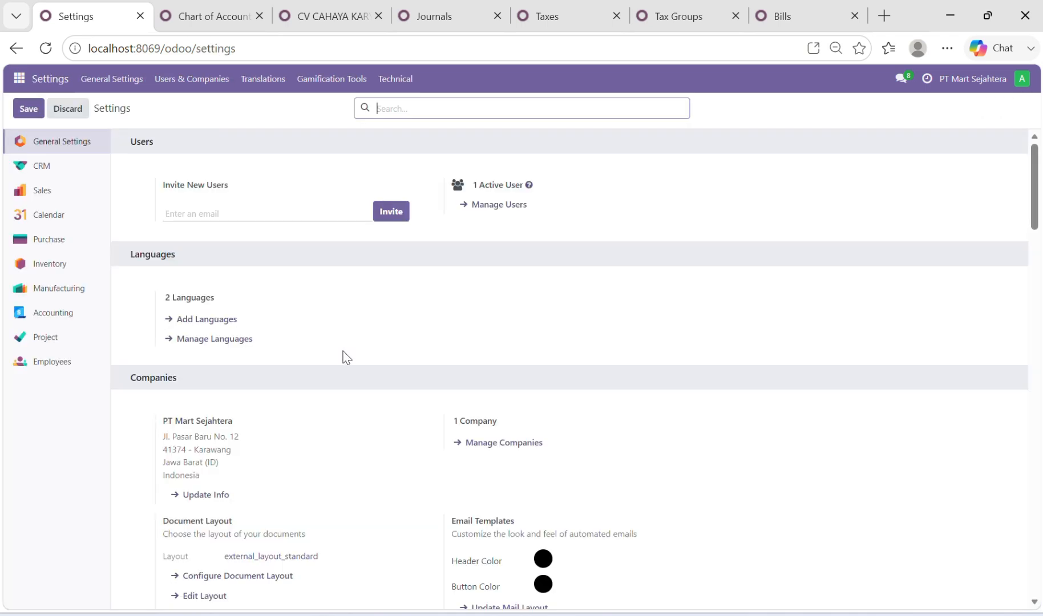
pyautogui.scroll(-20, 344, 354)
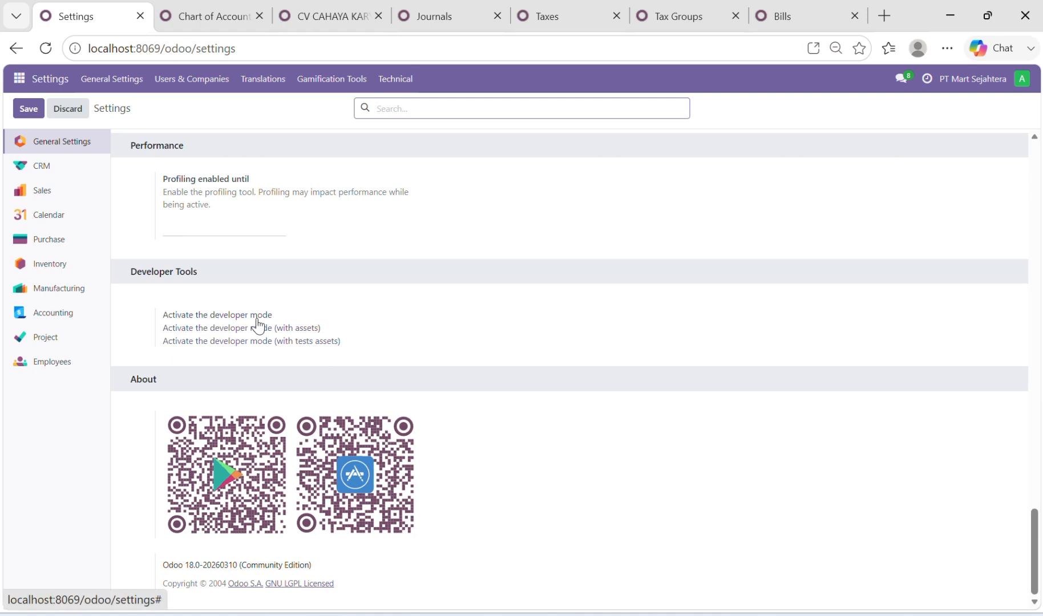
pyautogui.click(19, 80)
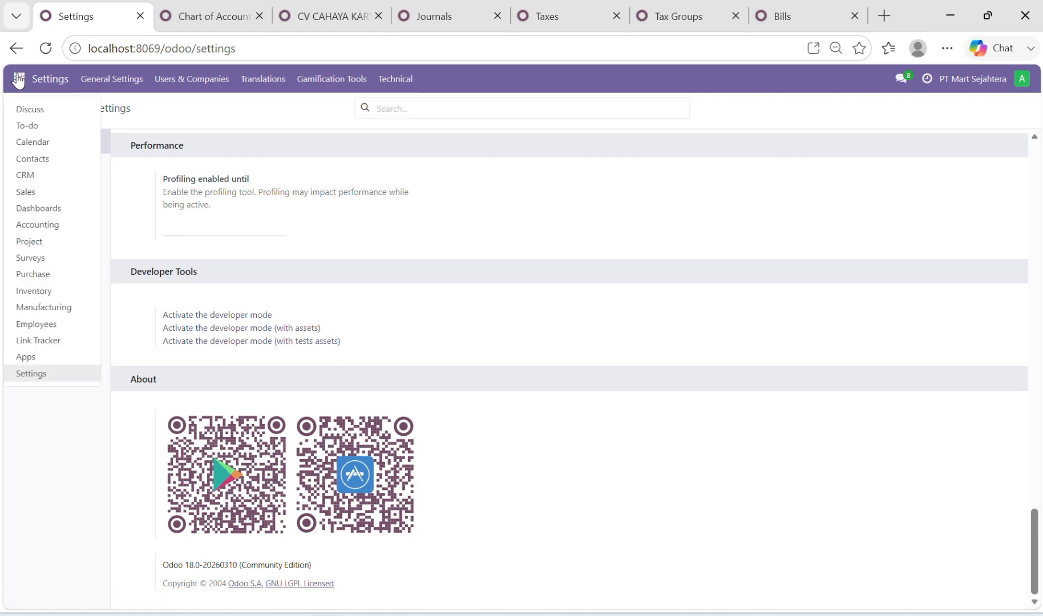
pyautogui.click(56, 359)
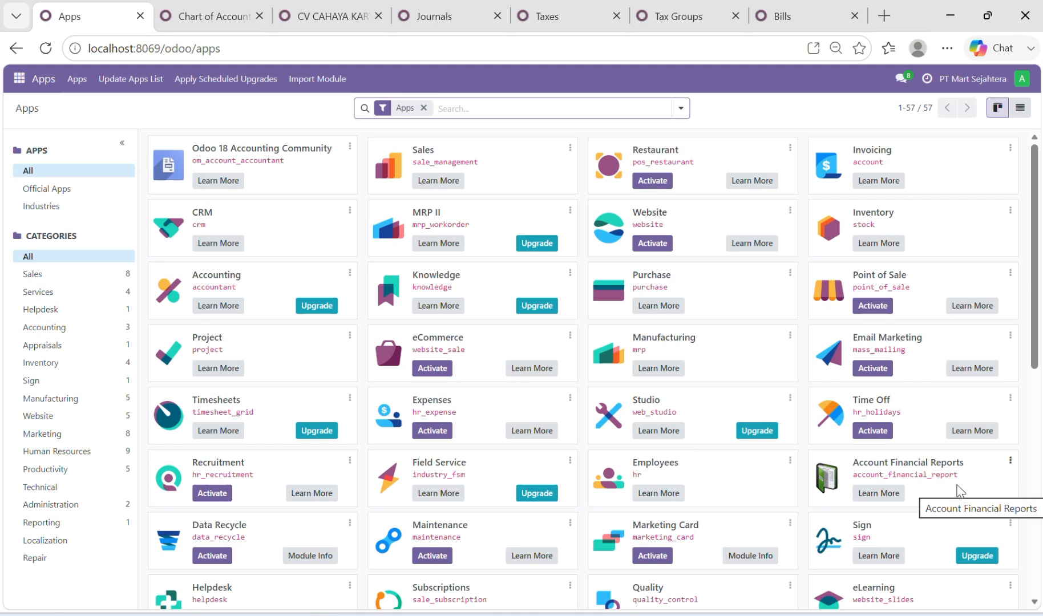
# Open the Chart of Accounts from the Accounting app's configuration
pyautogui.click(23, 74)
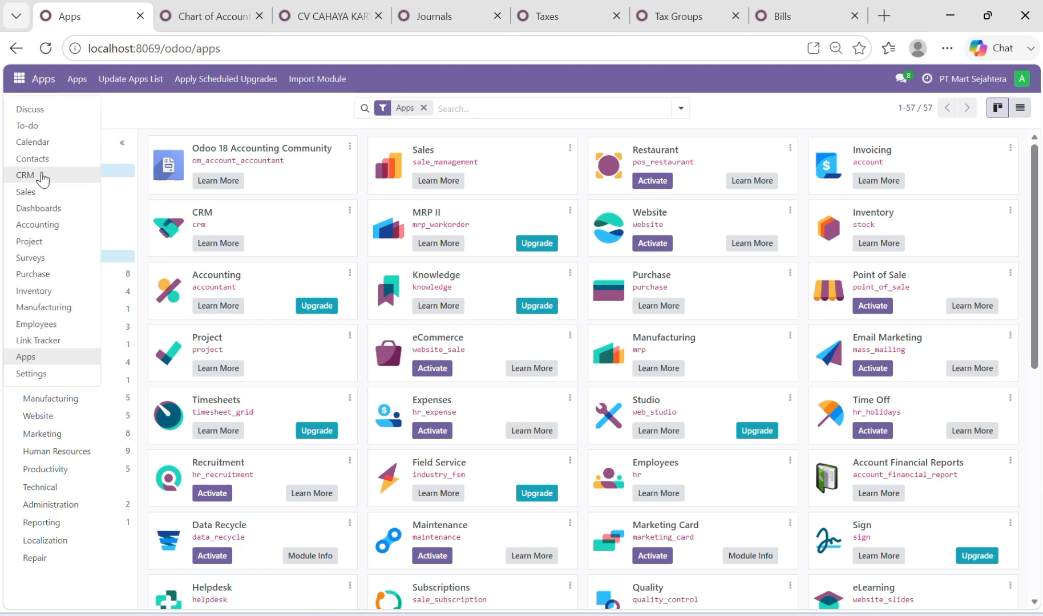
pyautogui.click(45, 225)
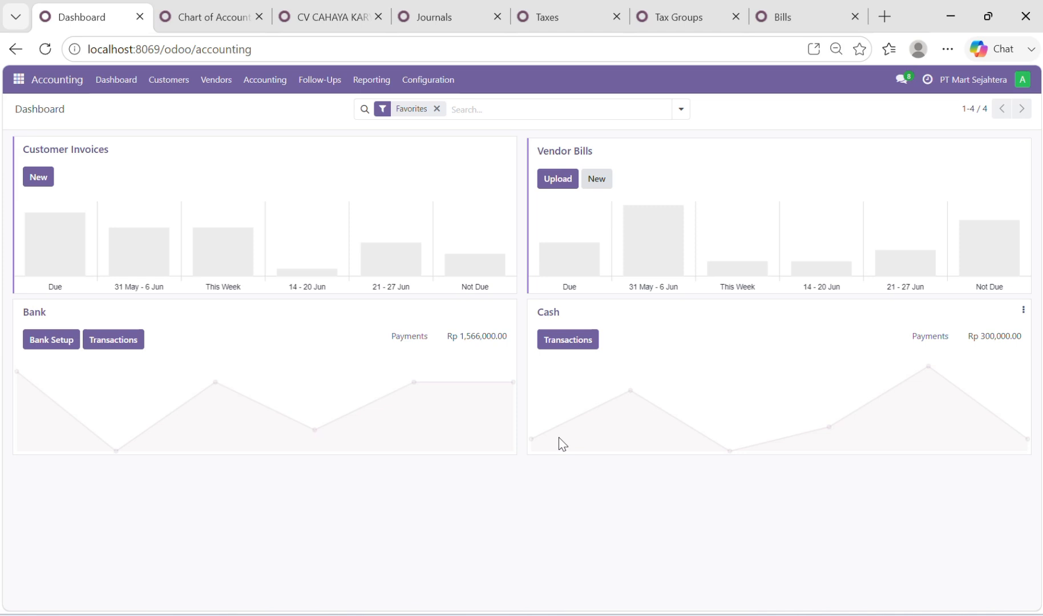
pyautogui.click(439, 80)
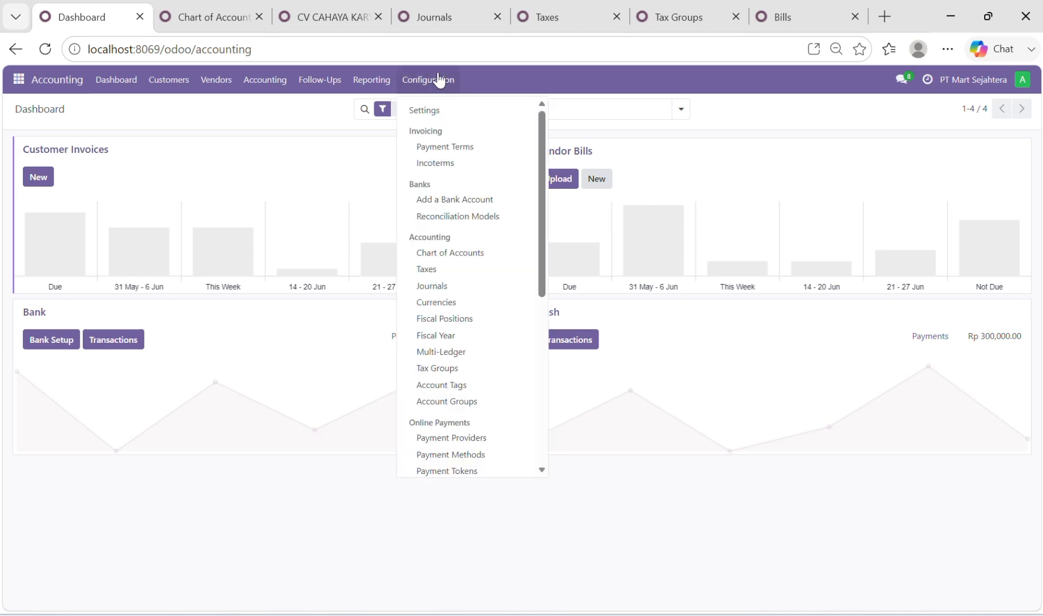
pyautogui.click(457, 256)
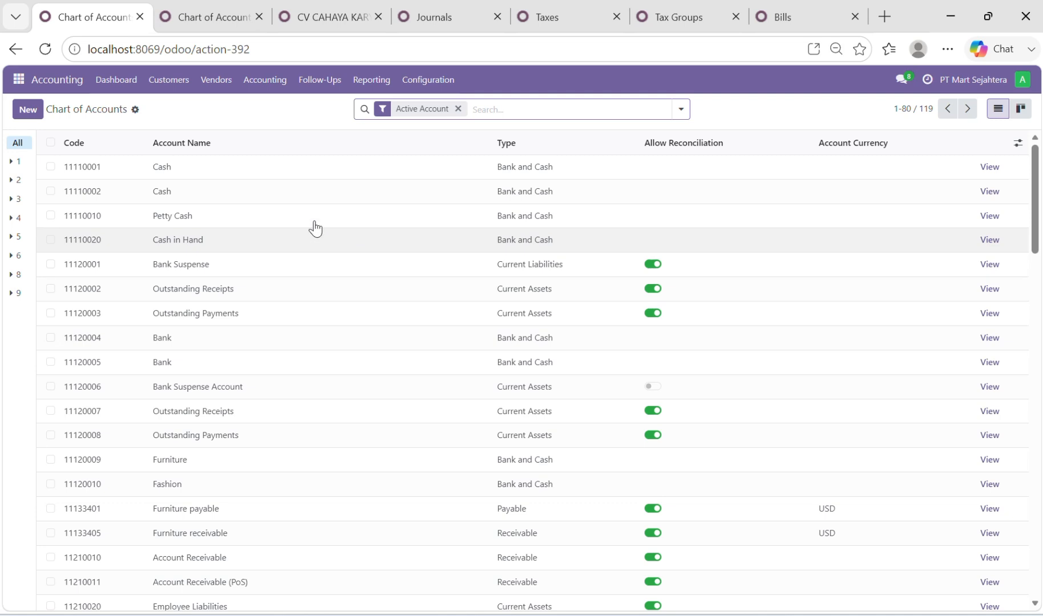
# Add a new account to the Chart of Accounts with code 11138902 and name Fashion payable
pyautogui.click(27, 112)
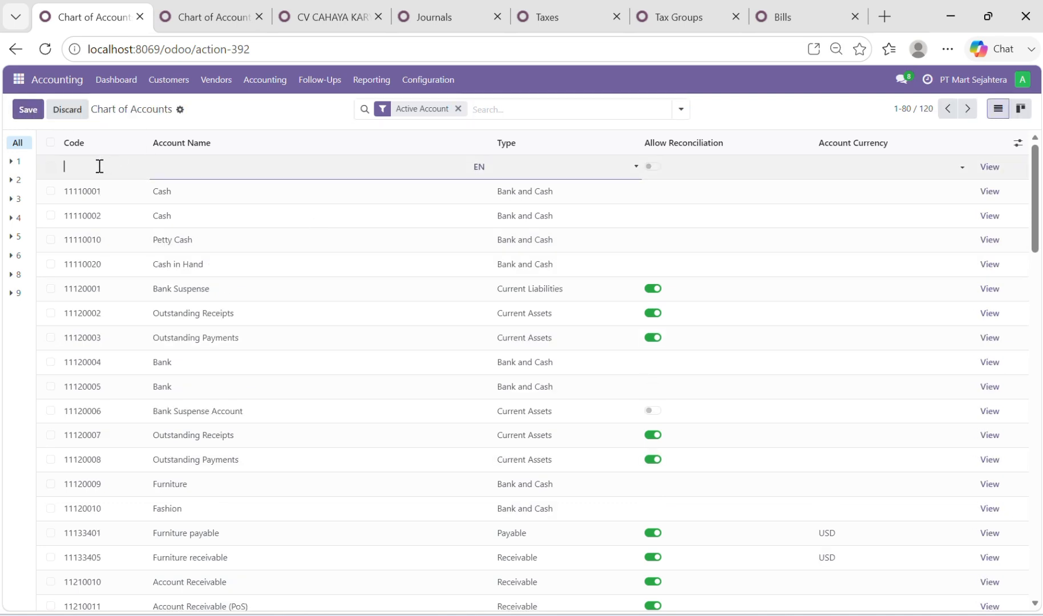
pyautogui.write('11138902')
pyautogui.click(173, 171)
pyautogui.write('Fashion payable')
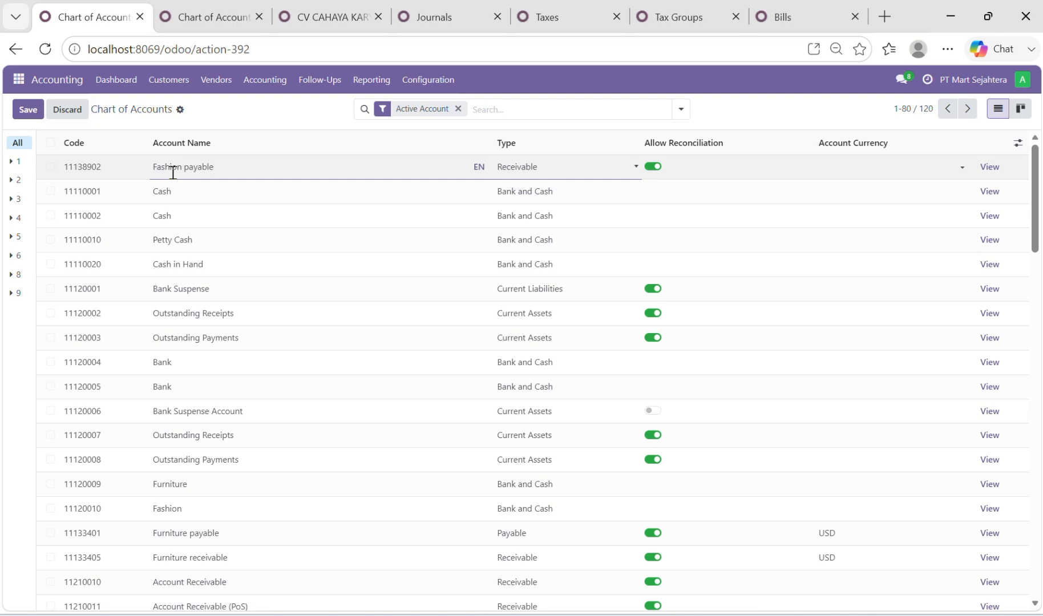
# Set the Fashion payable account's type to Payable and its currency to USD, and save it
pyautogui.click(574, 167)
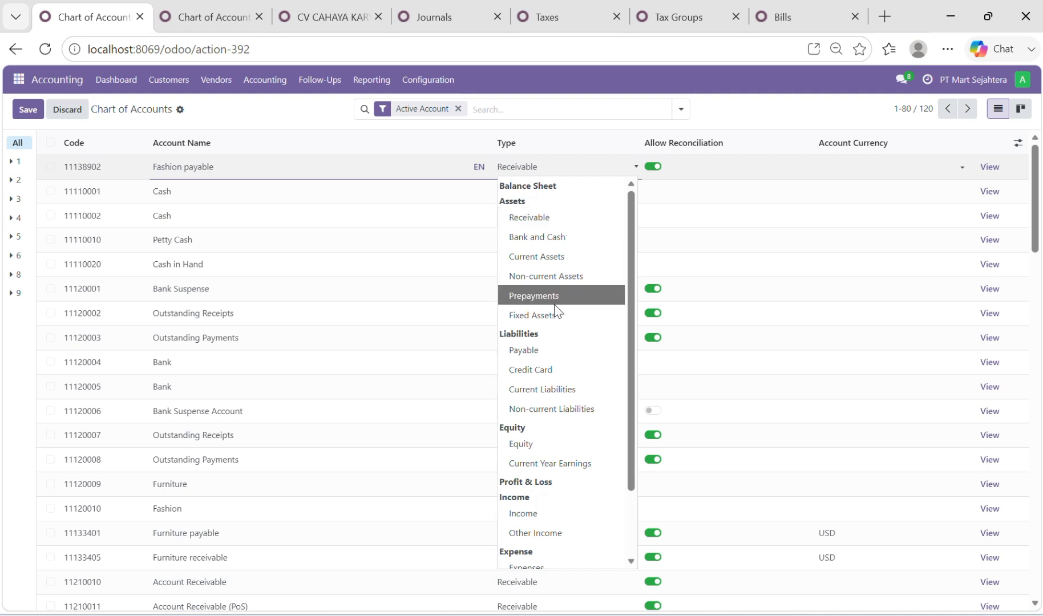
pyautogui.click(560, 348)
pyautogui.click(859, 165)
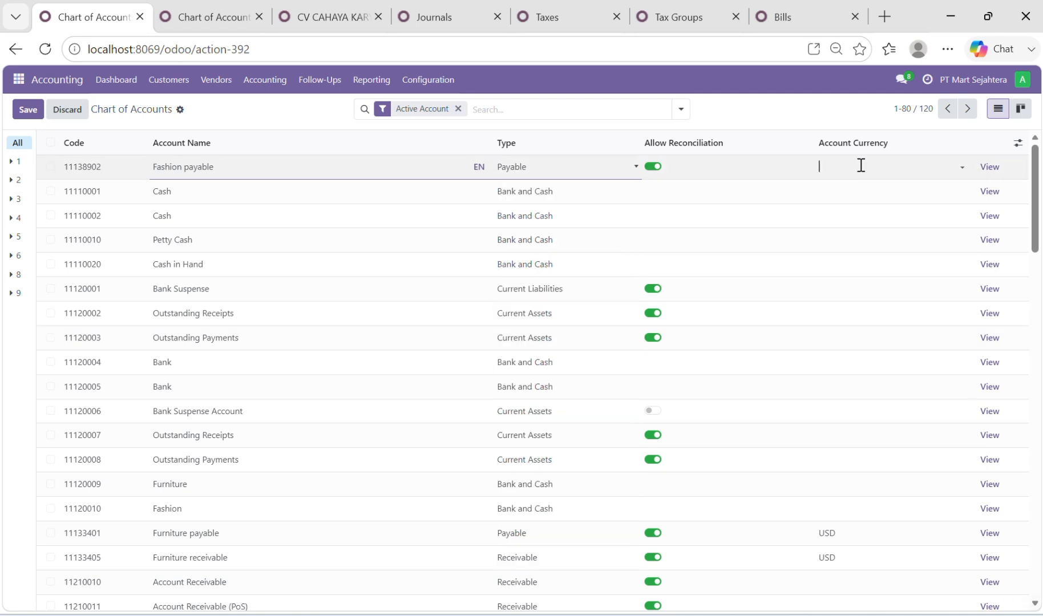
pyautogui.click(859, 201)
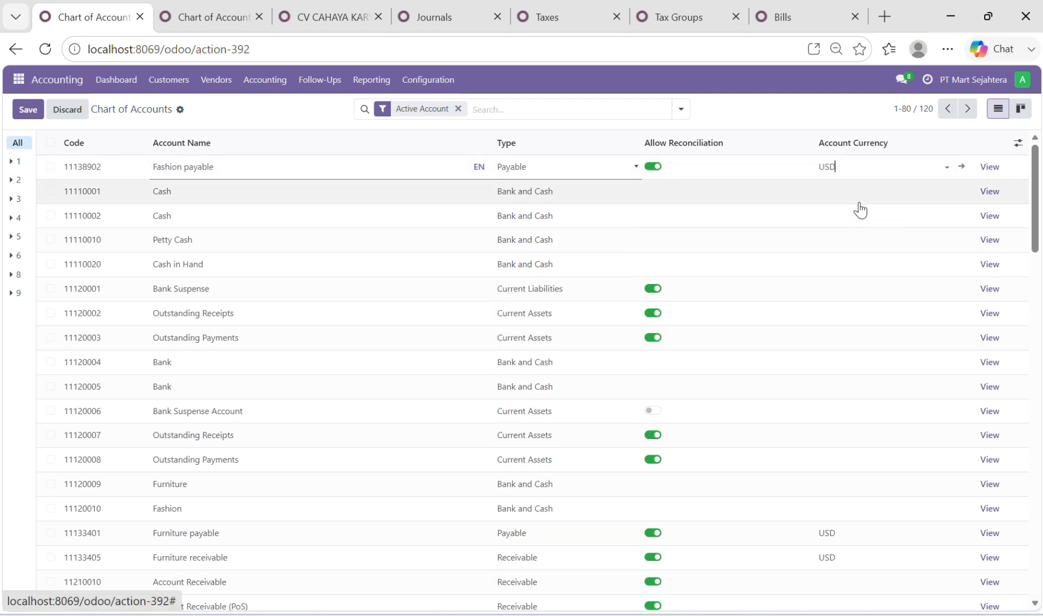
pyautogui.click(30, 114)
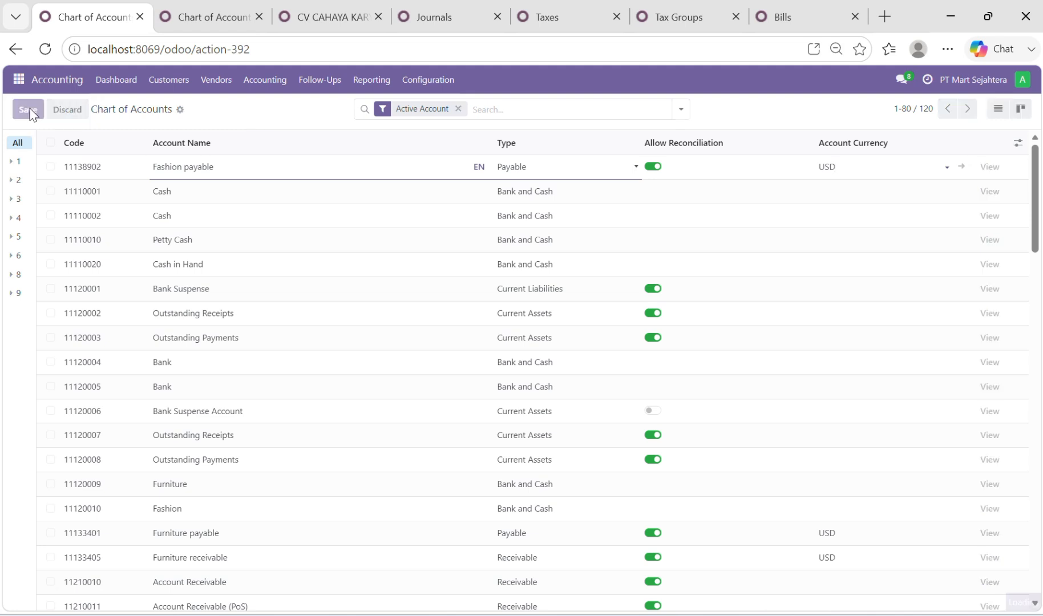
# Add another account to the Chart of Accounts with code 11138903 and name Fashion receivable
pyautogui.click(33, 110)
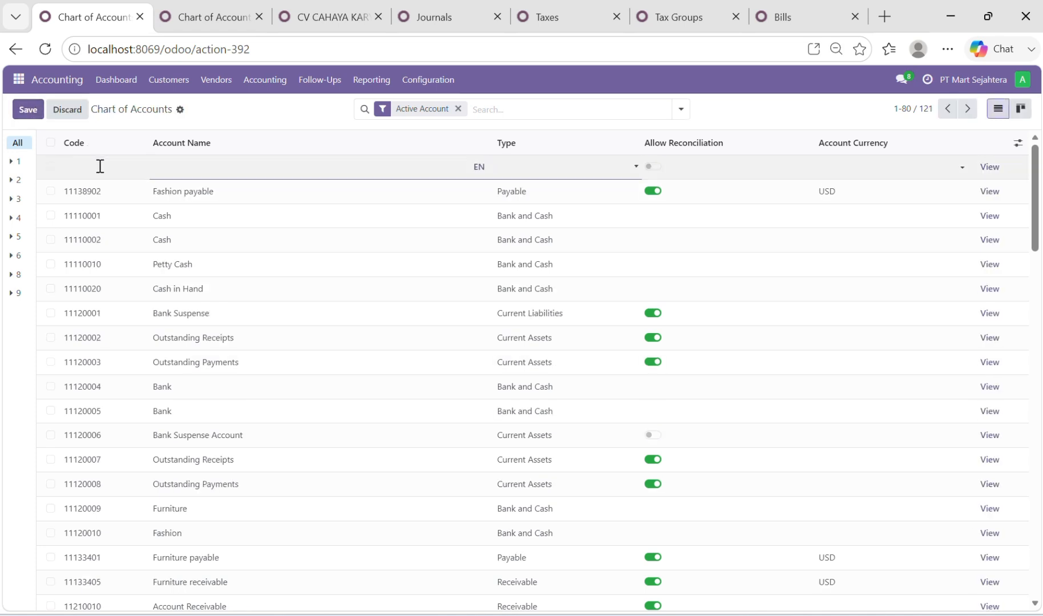
pyautogui.write('113890')
pyautogui.press('BackSpace')
pyautogui.press('BackSpace')
pyautogui.press('BackSpace')
pyautogui.press('BackSpace')
pyautogui.write('138902')
pyautogui.press('BackSpace')
pyautogui.write('3')
pyautogui.click(188, 166)
pyautogui.write('Fashion')
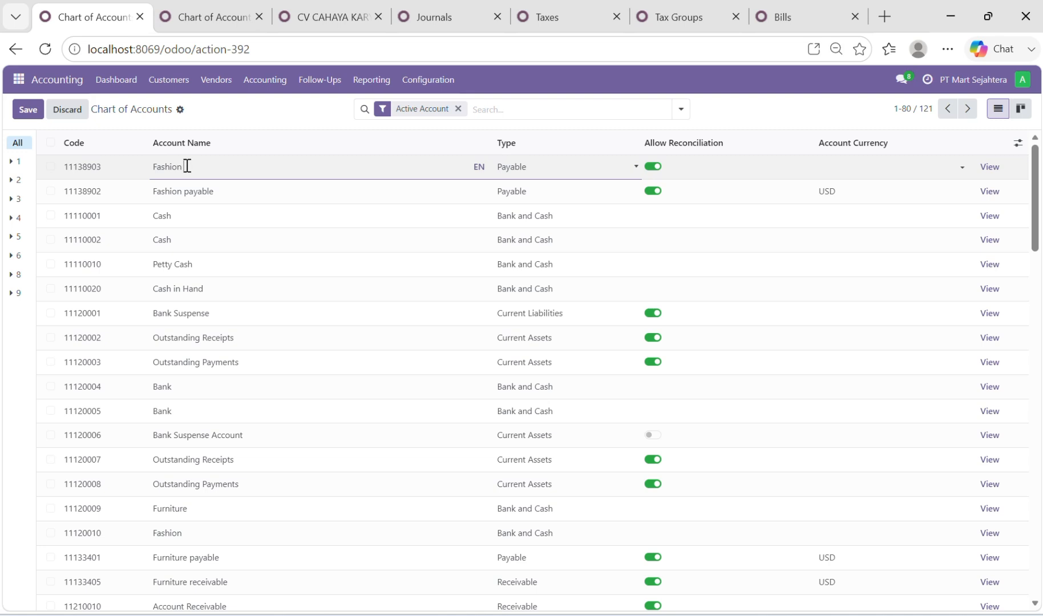
pyautogui.write(' receivable')
# Set the Fashion receivable account's type to Receivable and its currency to USD, and save it
pyautogui.click(592, 167)
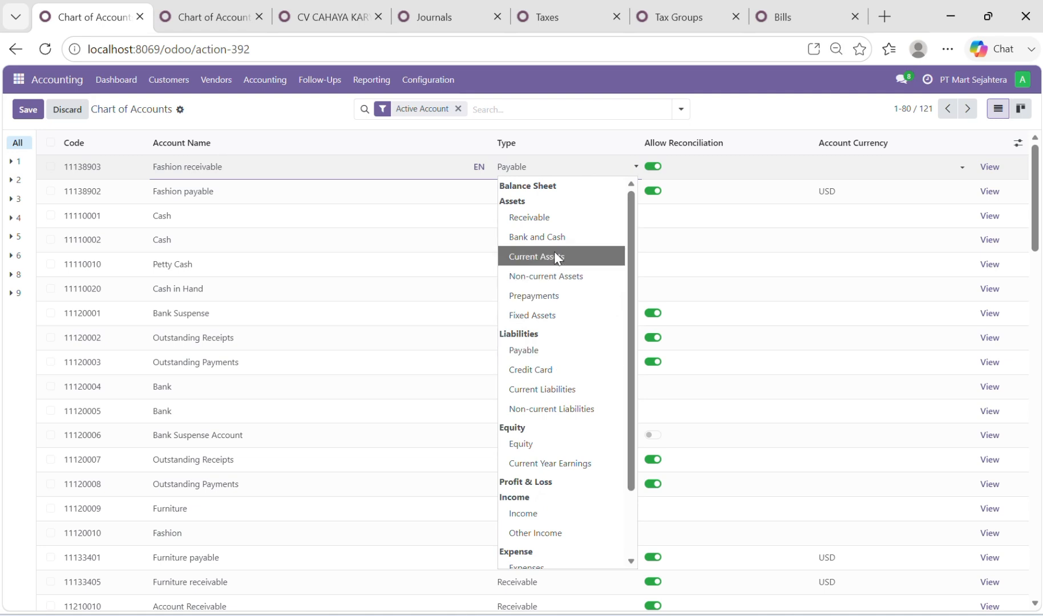
pyautogui.click(548, 217)
pyautogui.click(866, 164)
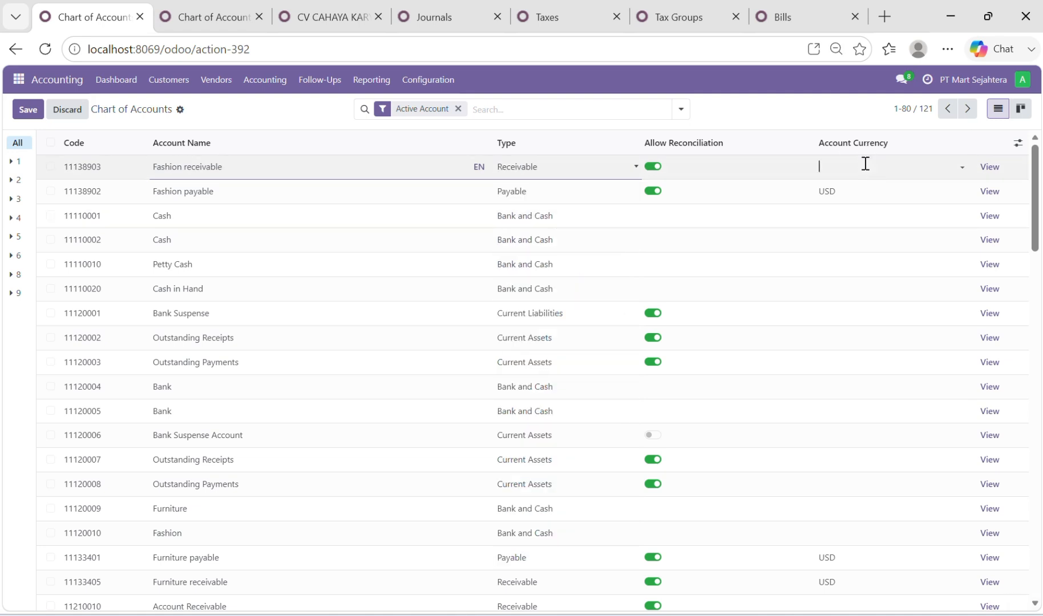
pyautogui.click(845, 204)
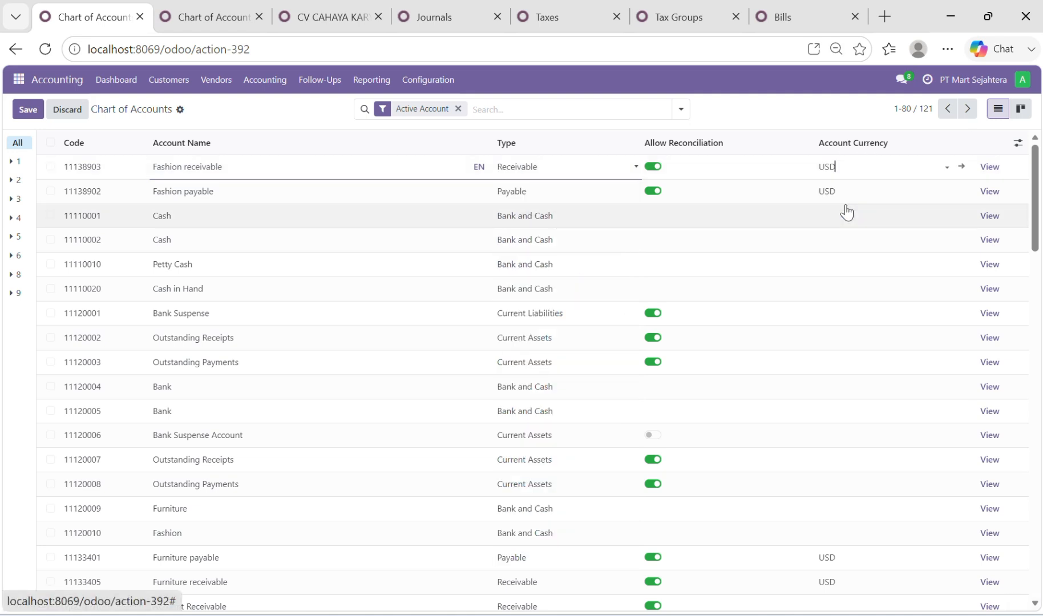
pyautogui.click(17, 115)
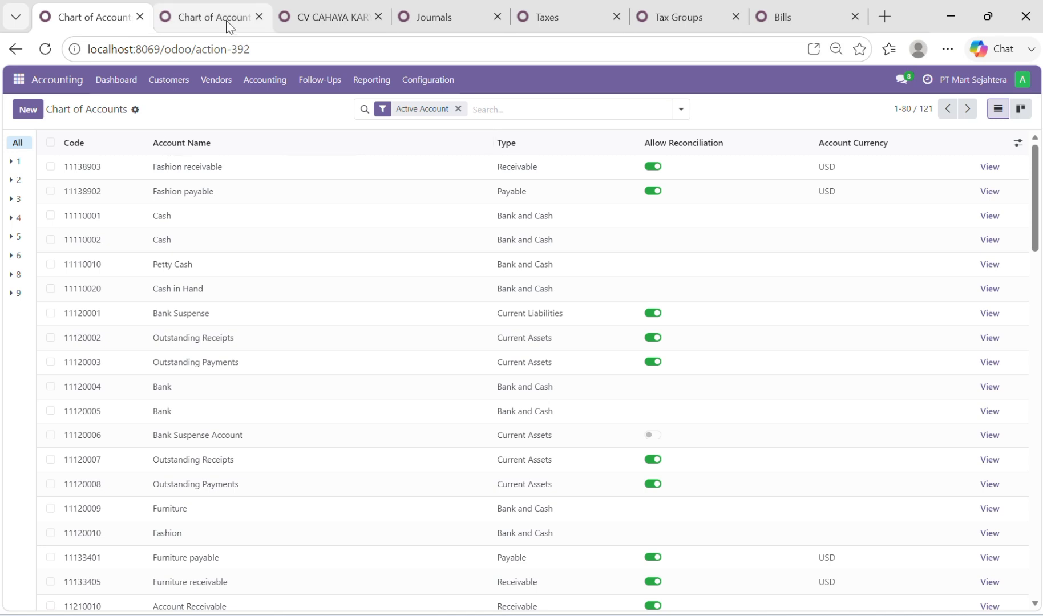
# In the second Chart of Accounts browser tab, go to Contacts and open the accounting details of CV CAHAYA KARYA INDAH
pyautogui.moveTo(227, 25)
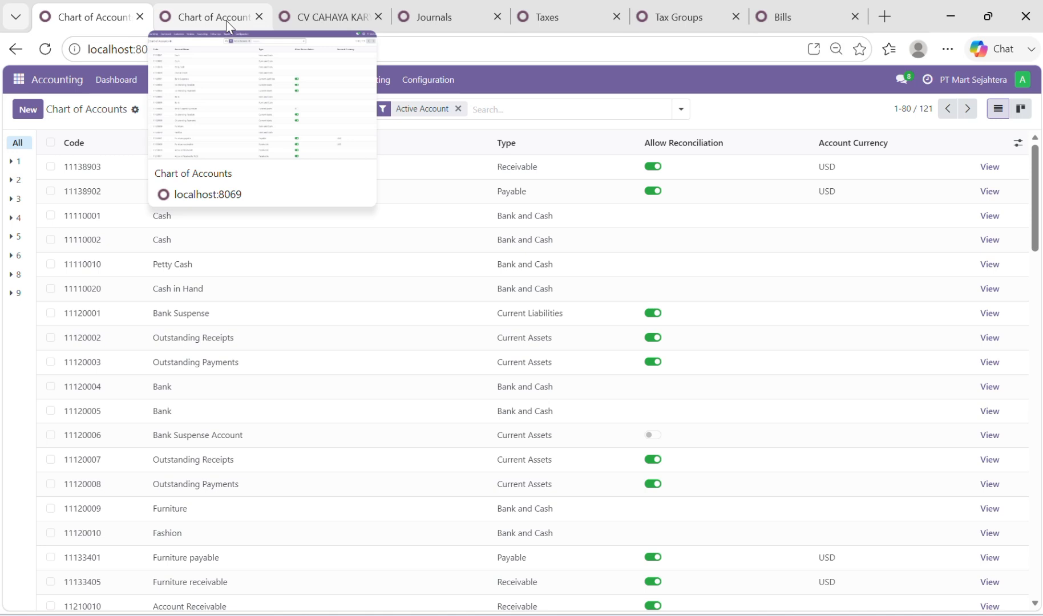
pyautogui.click(226, 21)
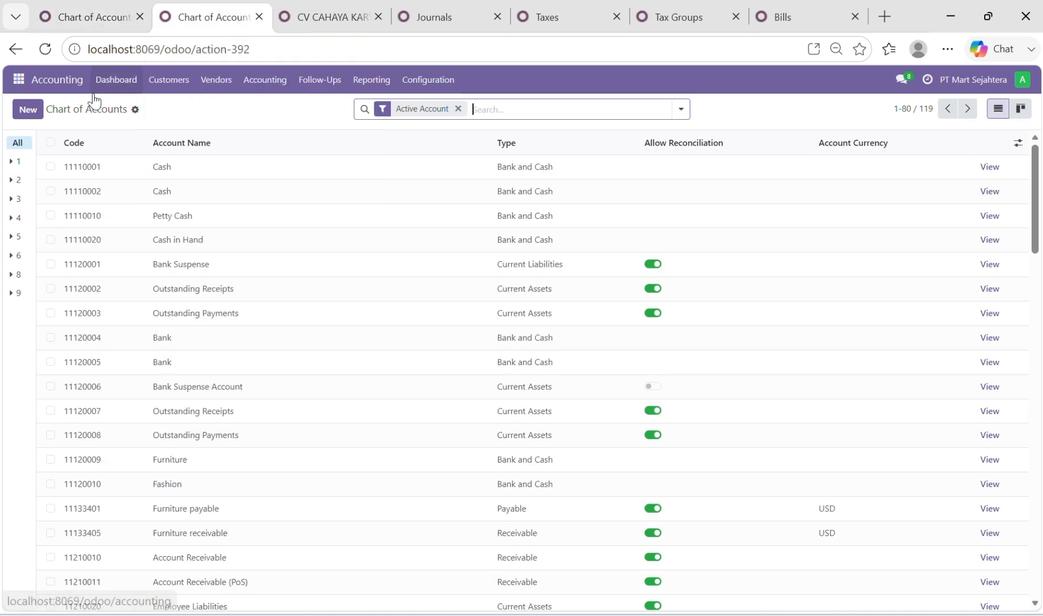
pyautogui.click(17, 81)
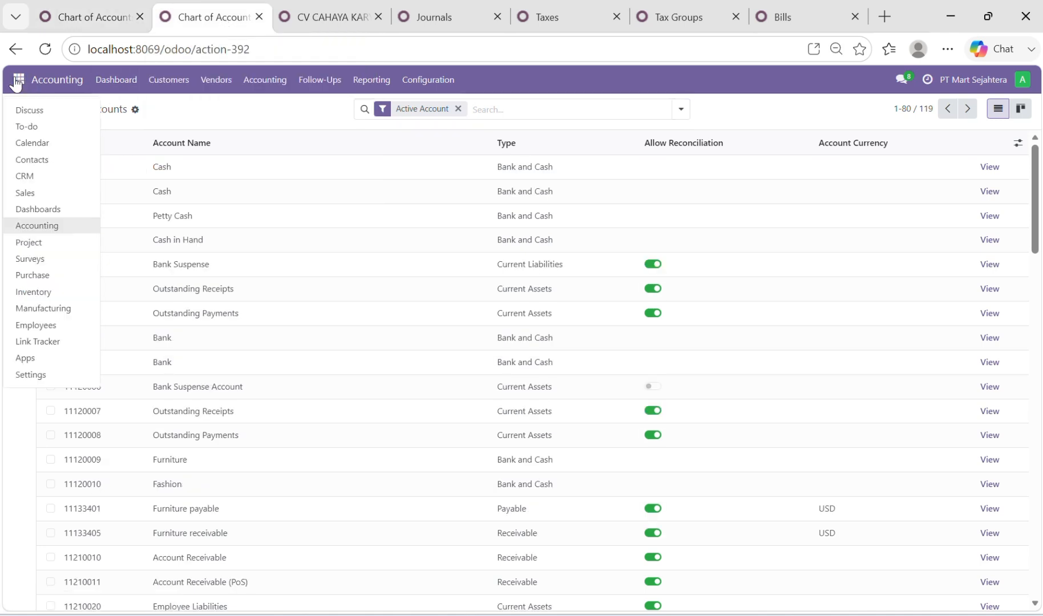
pyautogui.click(32, 160)
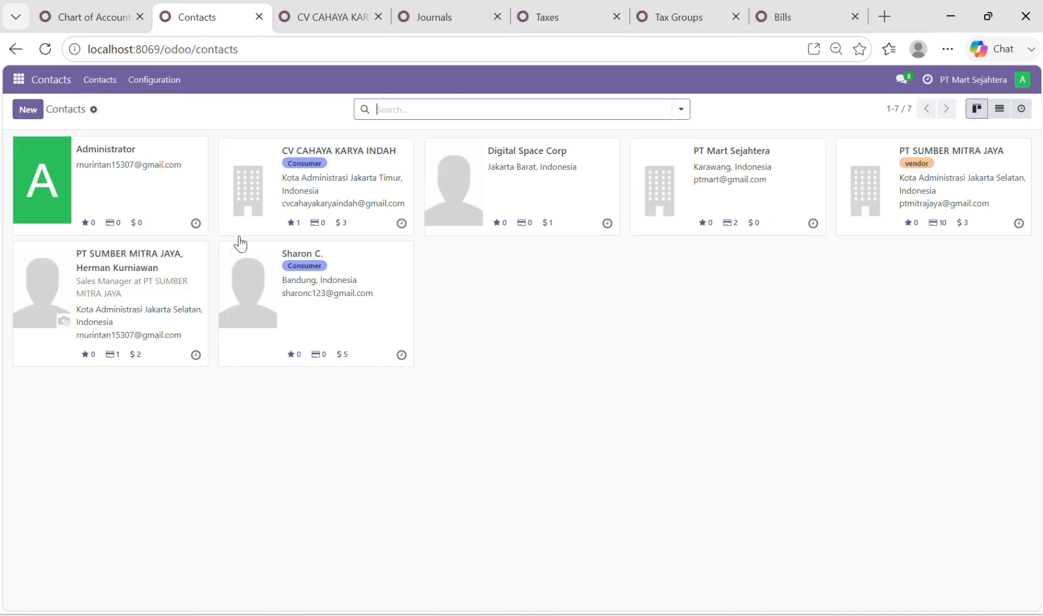
pyautogui.click(369, 165)
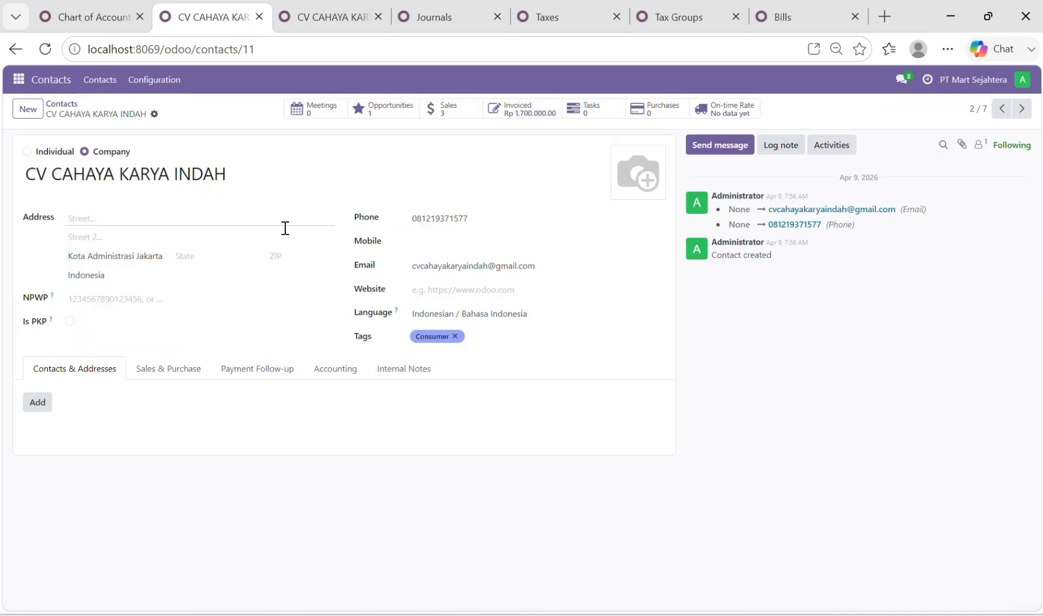
pyautogui.click(337, 371)
pyautogui.scroll(-2, 296, 444)
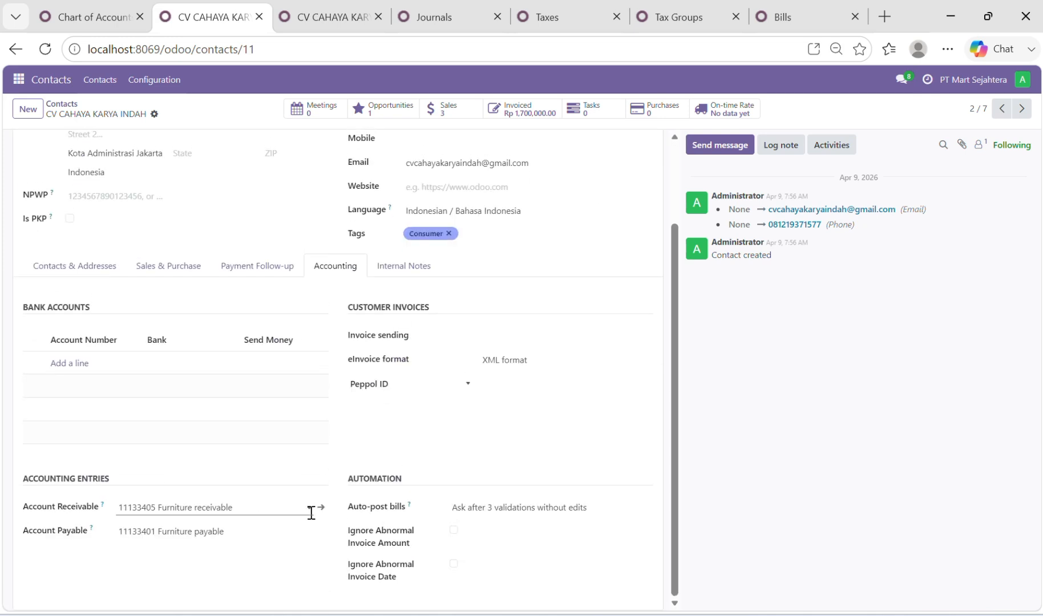
# Set the Account Receivable of CV CAHAYA KARYA INDAH to 11138903 Fashion receivable
pyautogui.click(311, 512)
pyautogui.rightClick(311, 512)
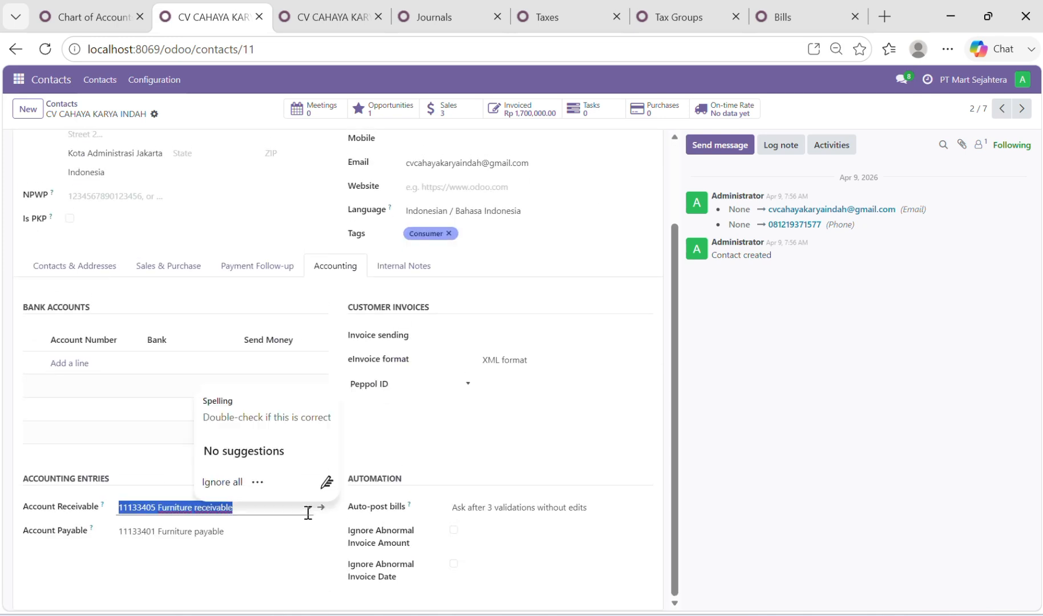
pyautogui.click(159, 506)
pyautogui.doubleClick(159, 506)
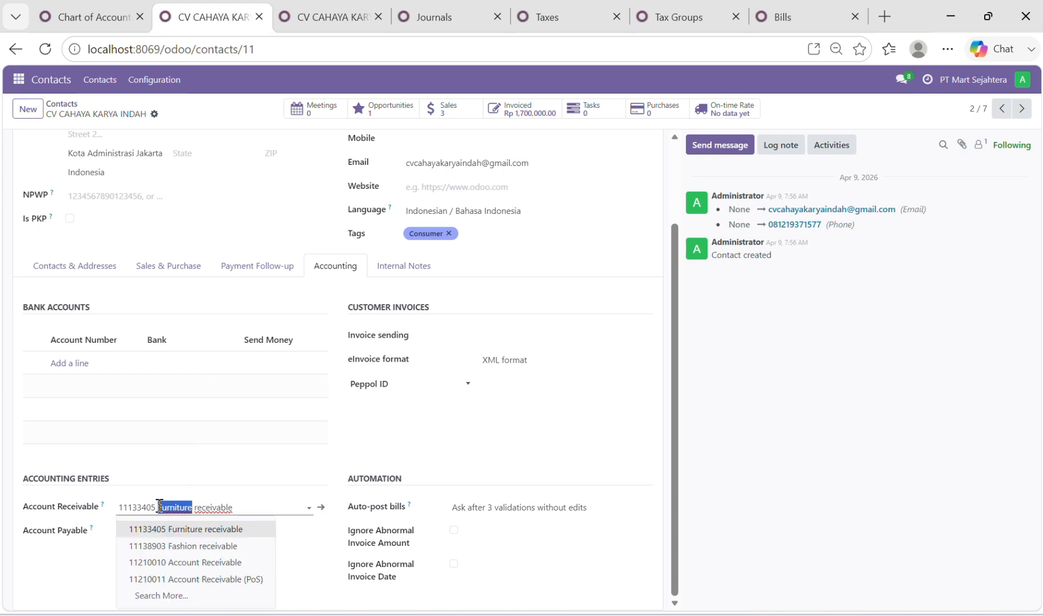
pyautogui.click(232, 551)
# Set the Account Payable of CV CAHAYA KARYA INDAH to 11138902 Fashion payable and save the contact
pyautogui.click(158, 532)
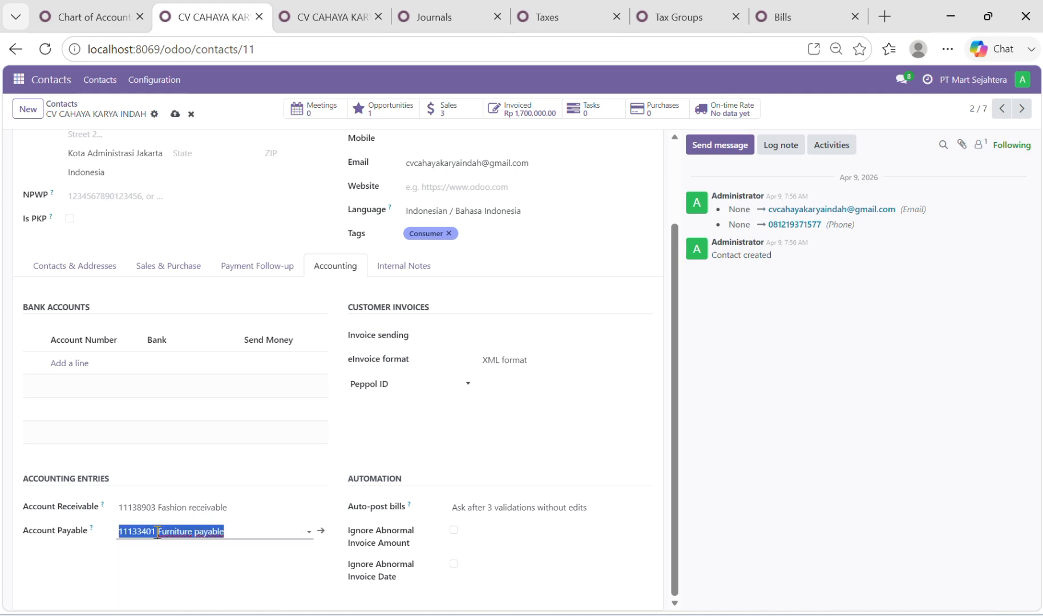
pyautogui.click(158, 532)
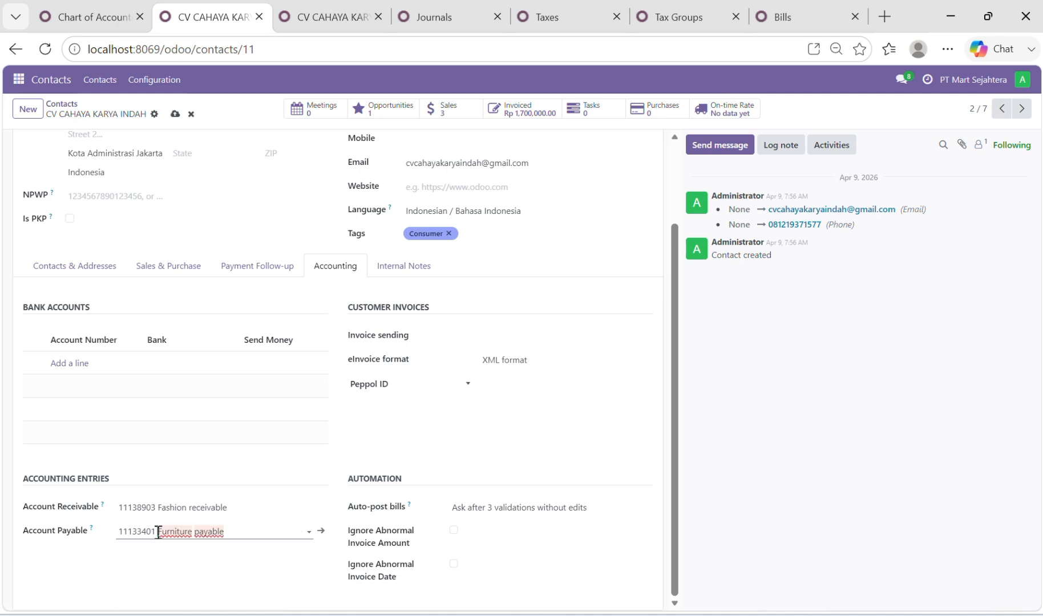
pyautogui.doubleClick(158, 531)
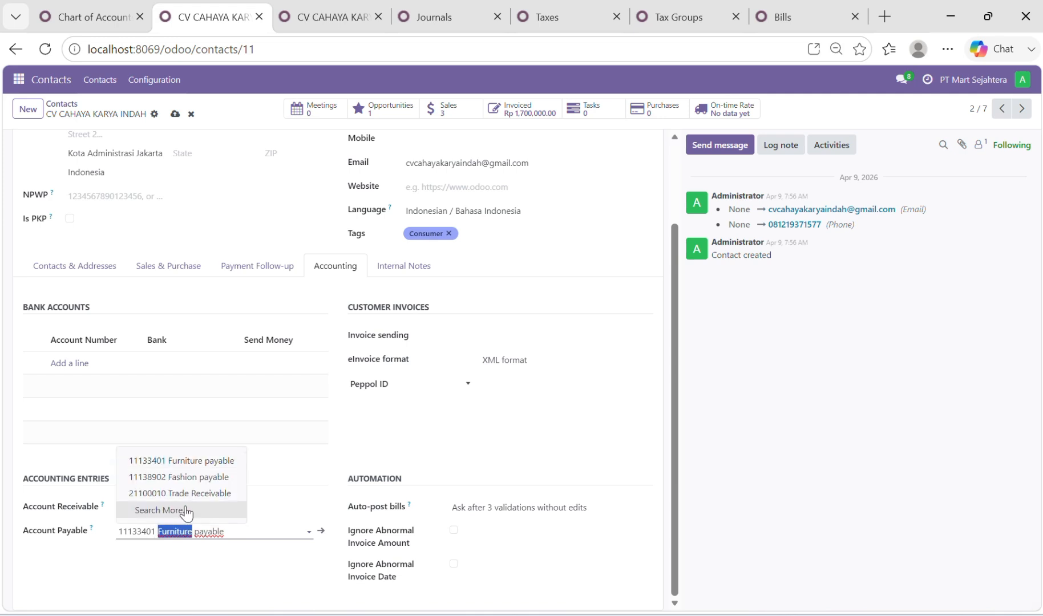
pyautogui.click(215, 481)
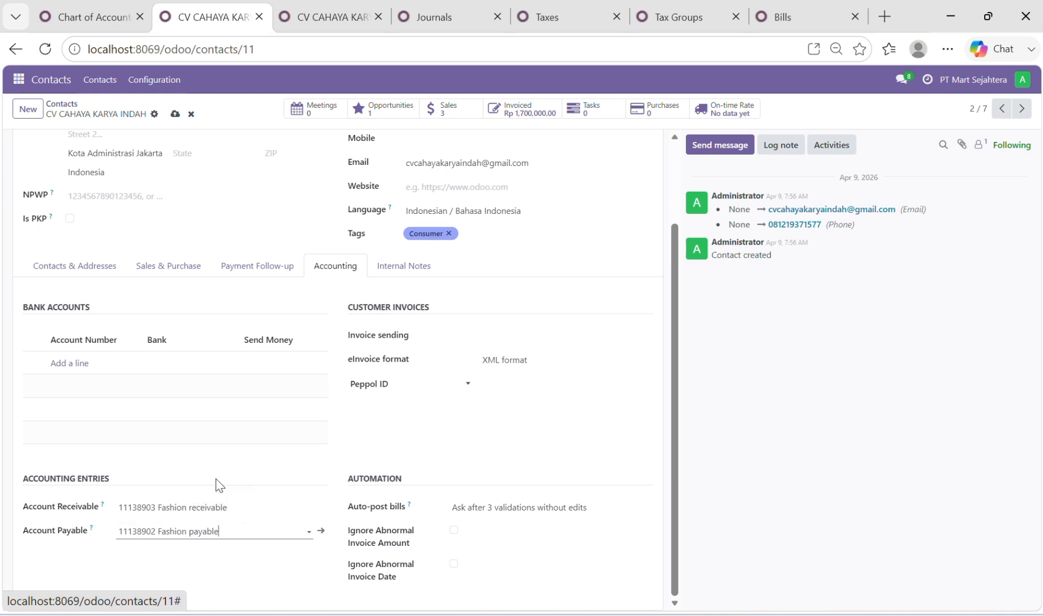
pyautogui.scroll(3, 279, 491)
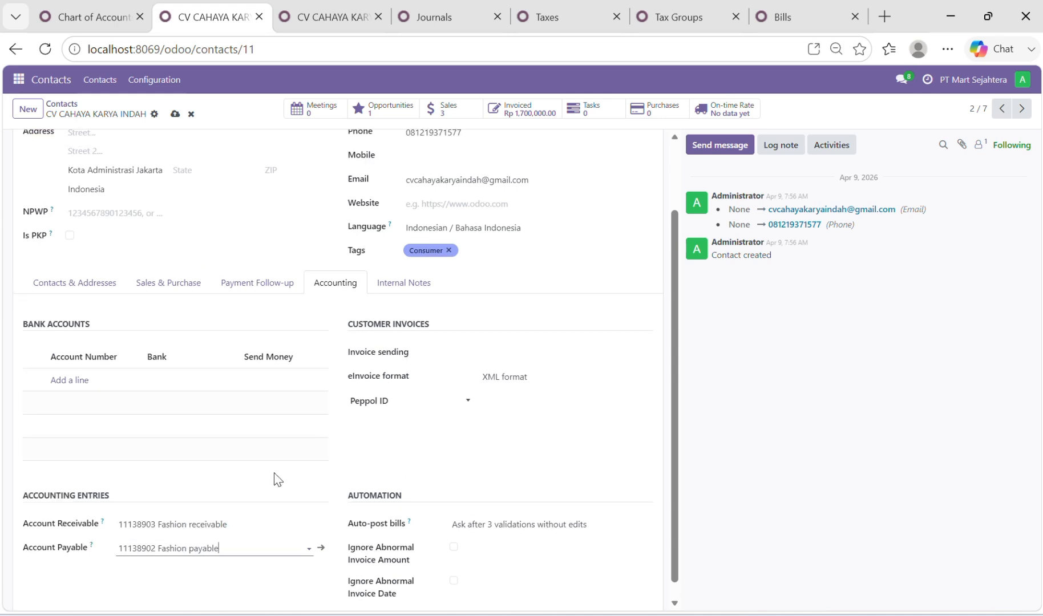
pyautogui.click(175, 116)
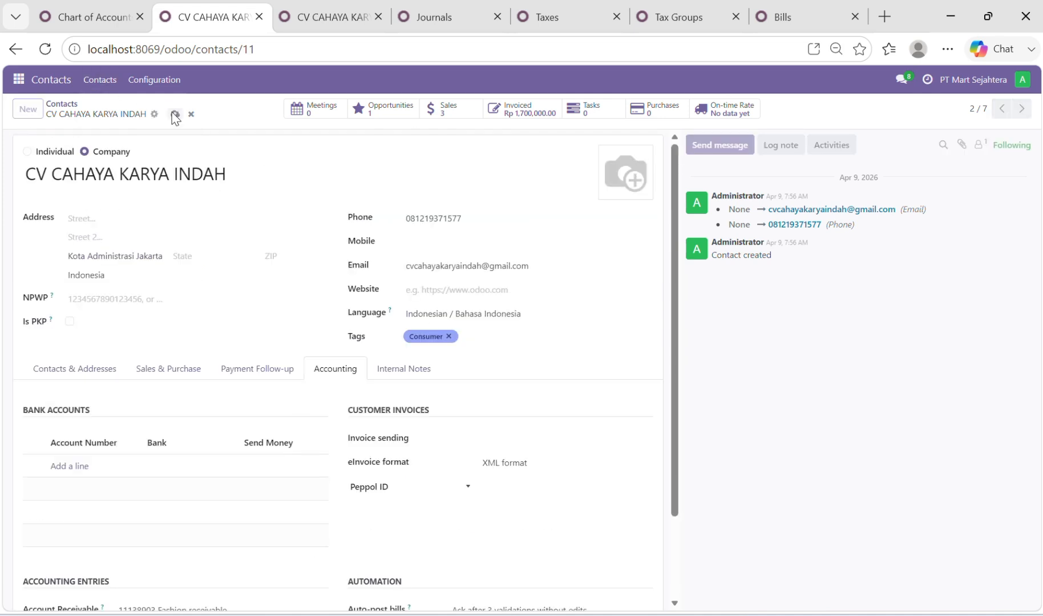
# Return to the contacts list and open the accounting details of the vendor PT SUMBER MITRA JAYA
pyautogui.click(61, 83)
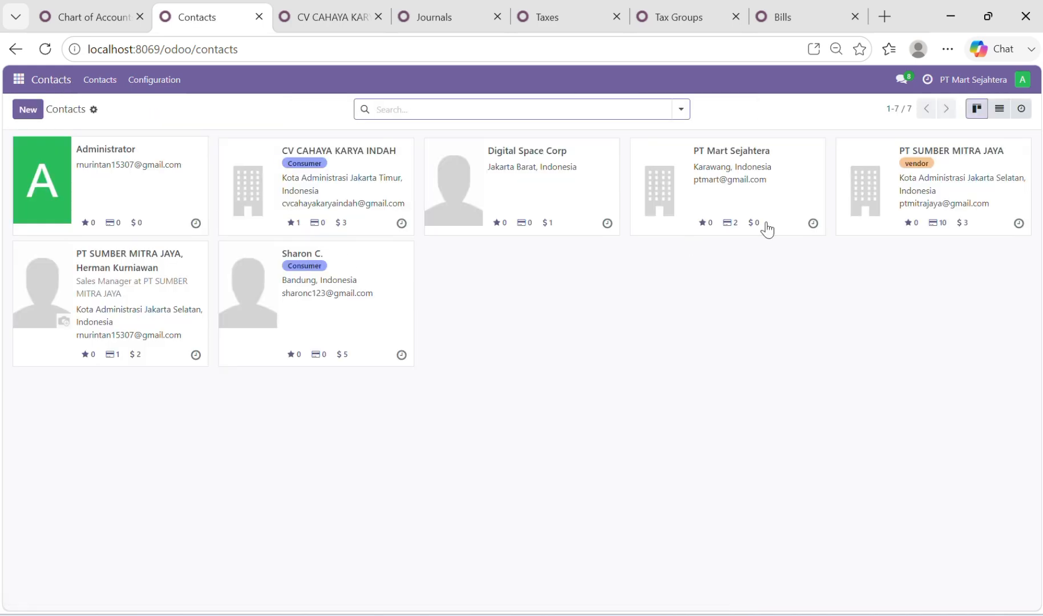
pyautogui.click(968, 162)
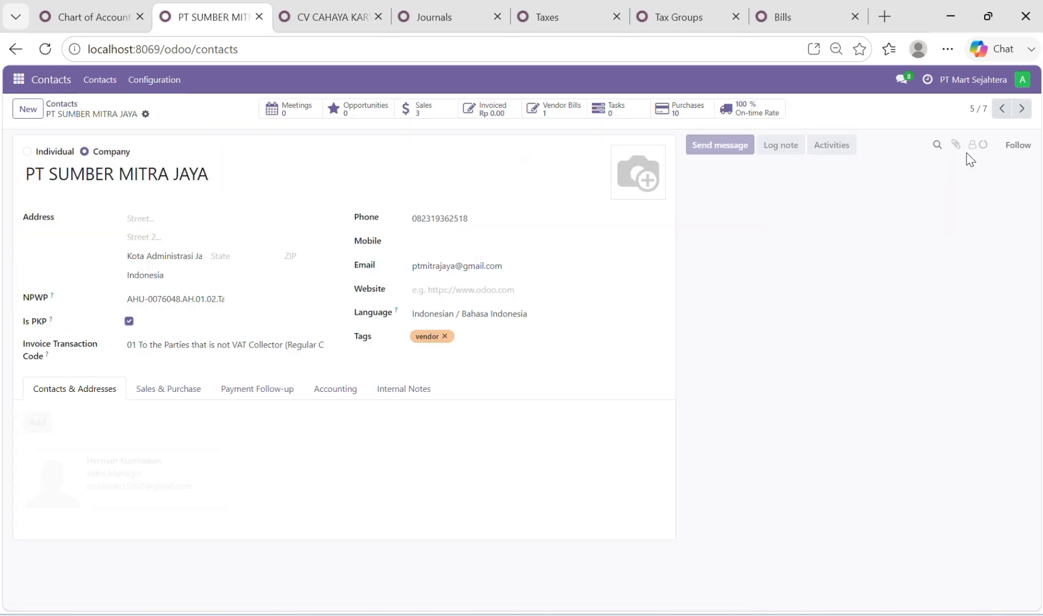
pyautogui.click(339, 396)
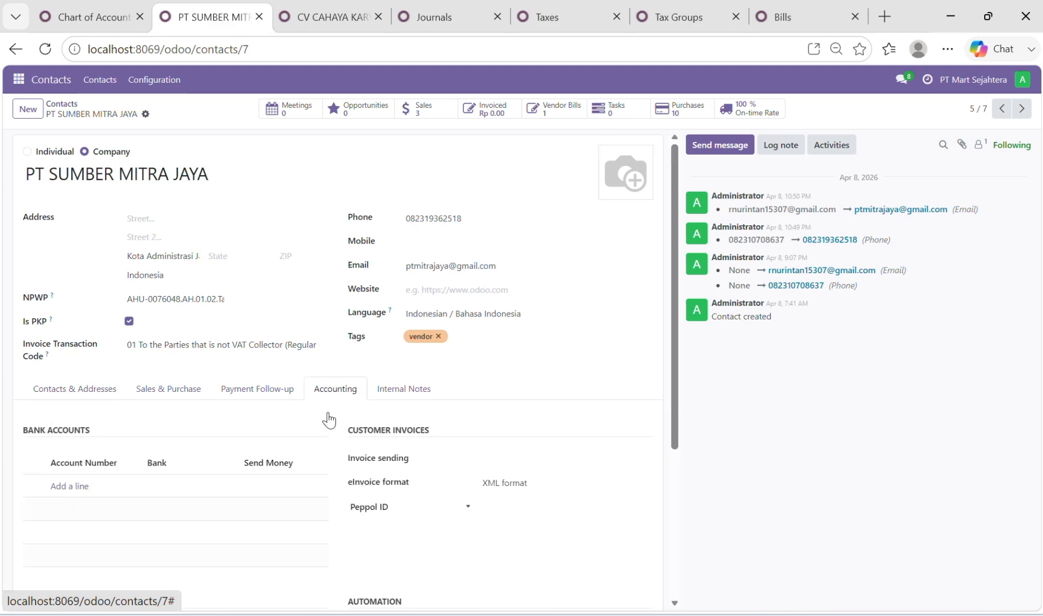
pyautogui.scroll(-4, 309, 454)
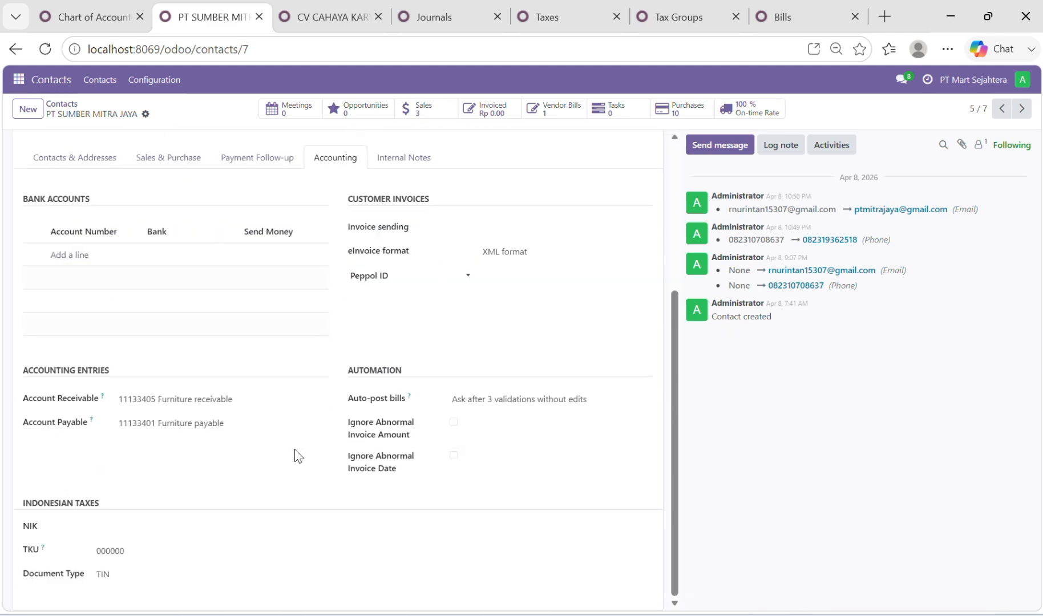
# Set PT SUMBER MITRA JAYA's Account Receivable to 11138903 Fashion receivable and Account Payable to 11138902 Fashion payable, and save the contact
pyautogui.doubleClick(157, 399)
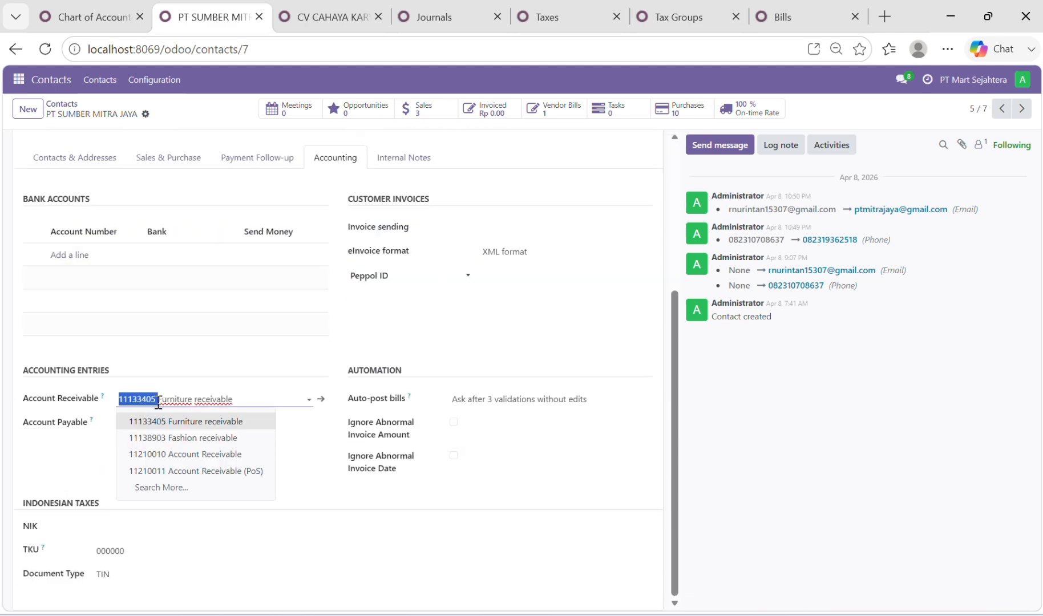
pyautogui.click(195, 439)
pyautogui.doubleClick(160, 421)
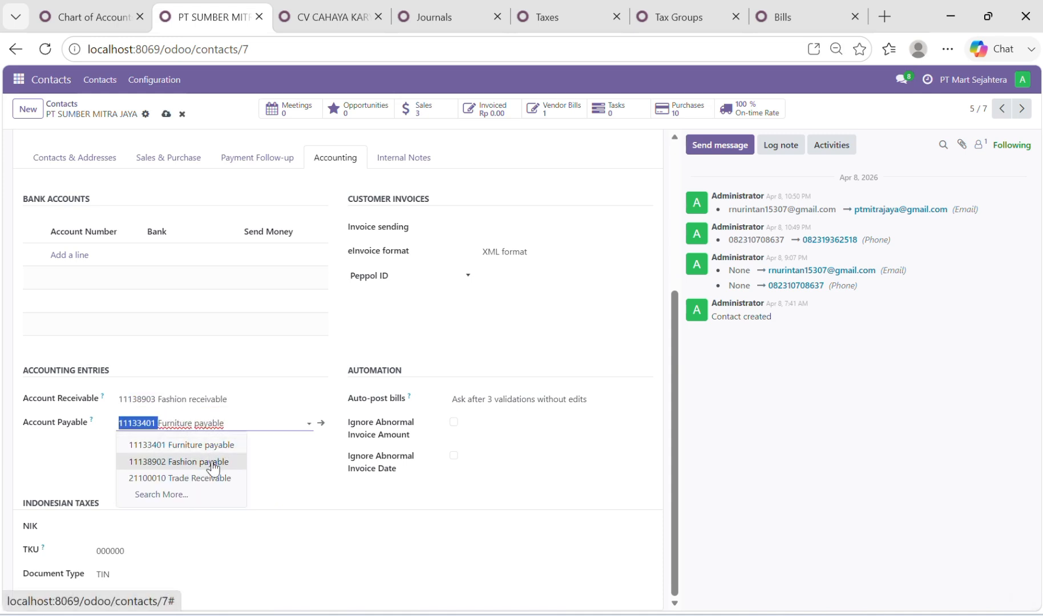
pyautogui.click(213, 463)
pyautogui.scroll(4, 263, 373)
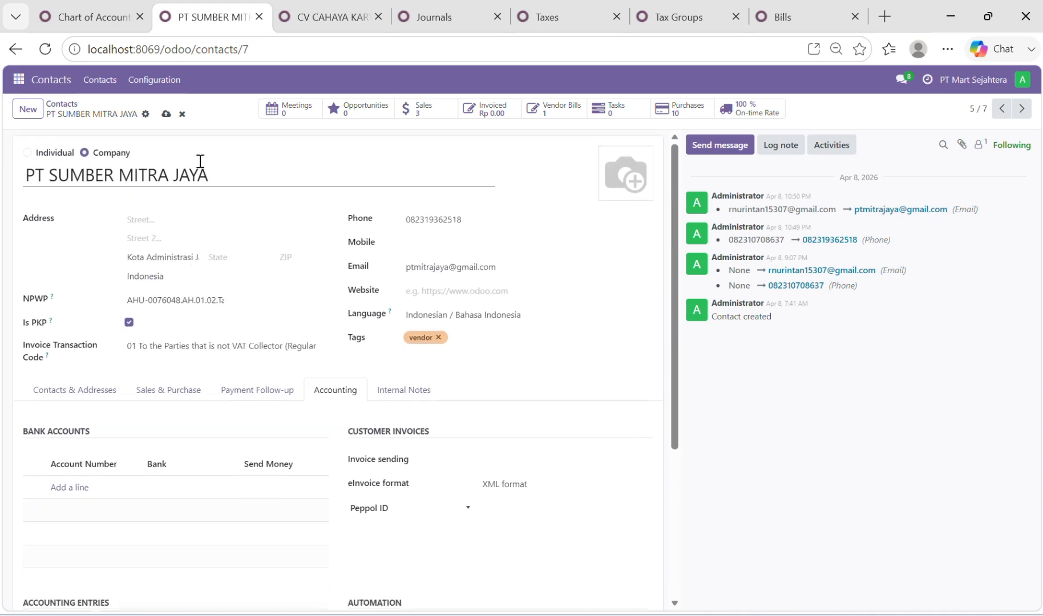
pyautogui.click(166, 113)
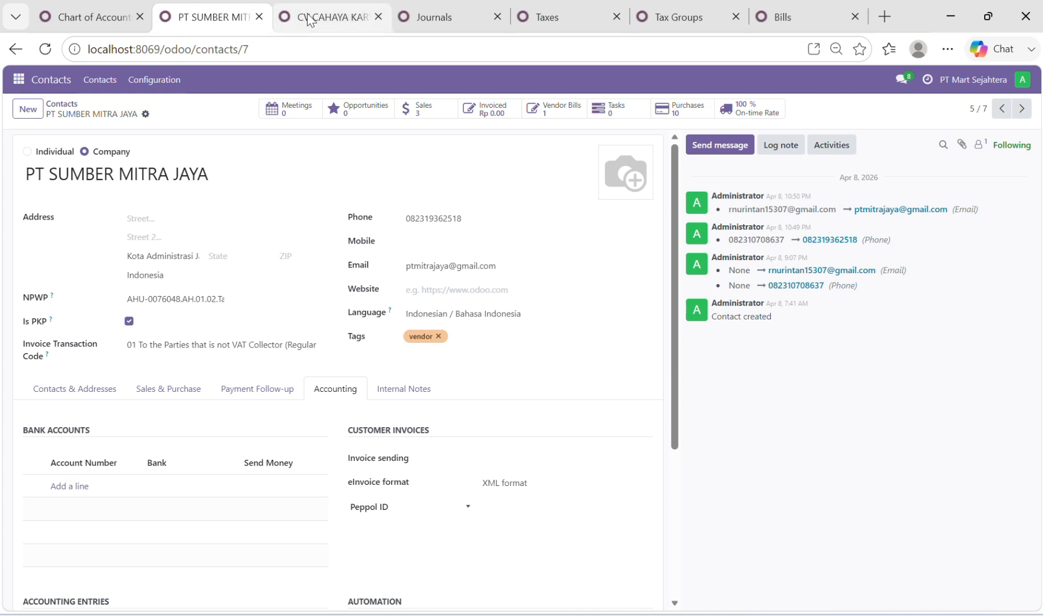
# Leave the contact record of CV CAHAYA KARYA INDAH and open the Journals list in the Accounting configuration
pyautogui.moveTo(309, 18)
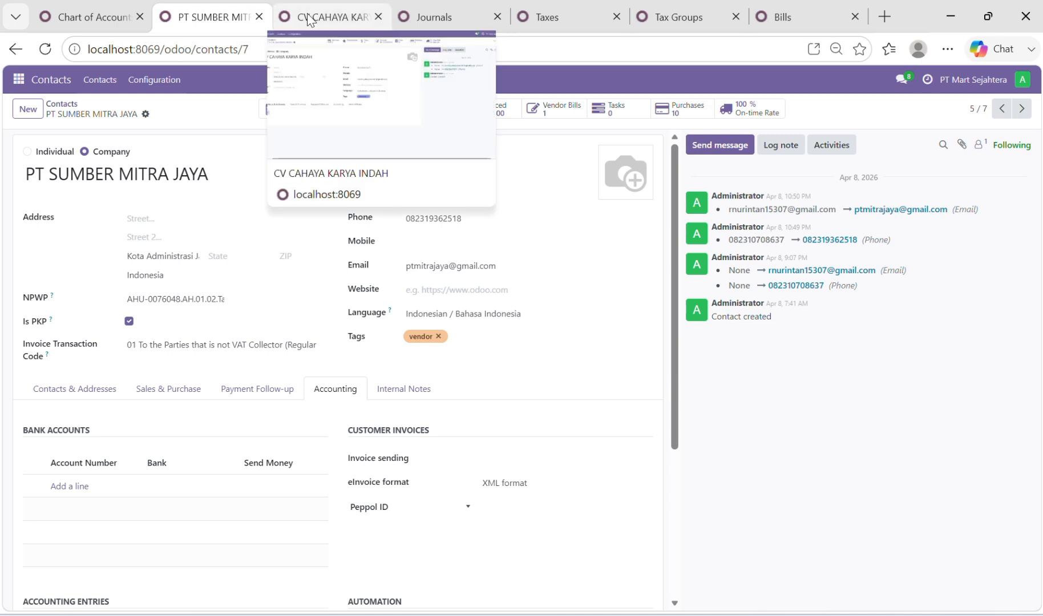
pyautogui.click(309, 18)
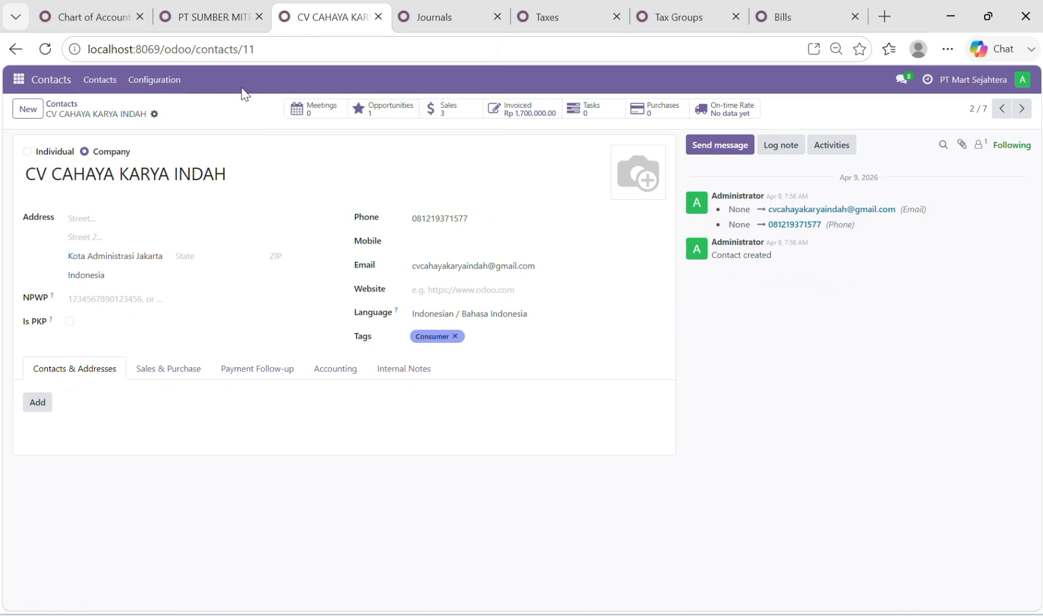
pyautogui.click(14, 83)
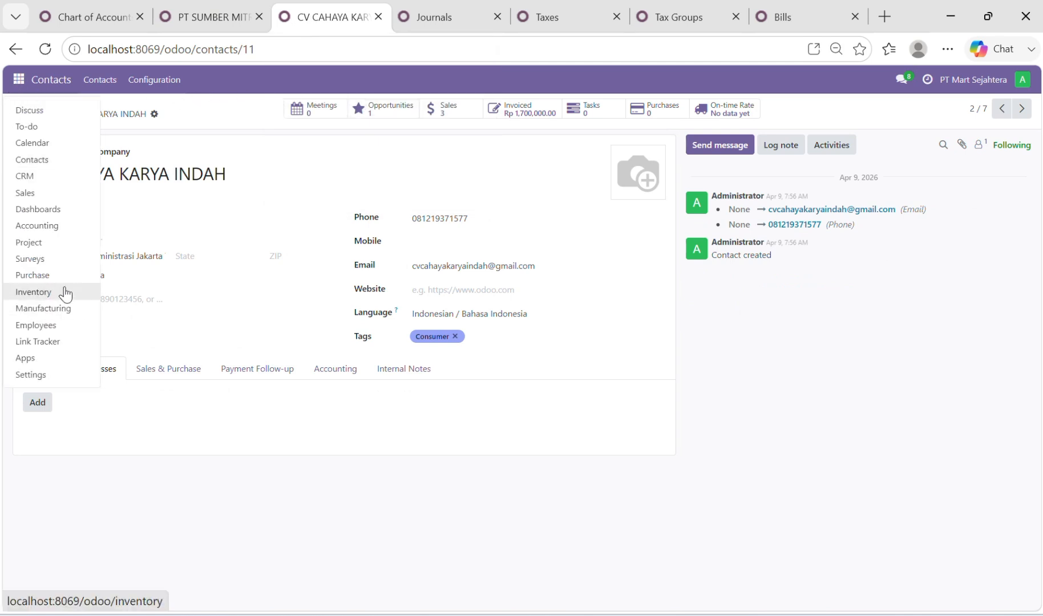
pyautogui.click(56, 228)
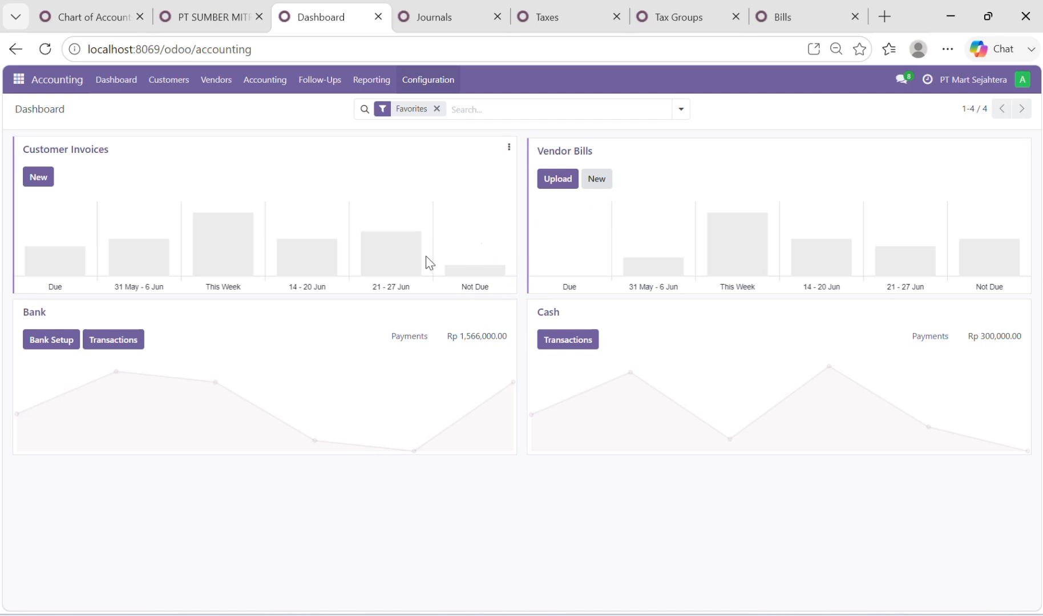
pyautogui.click(429, 83)
pyautogui.click(477, 286)
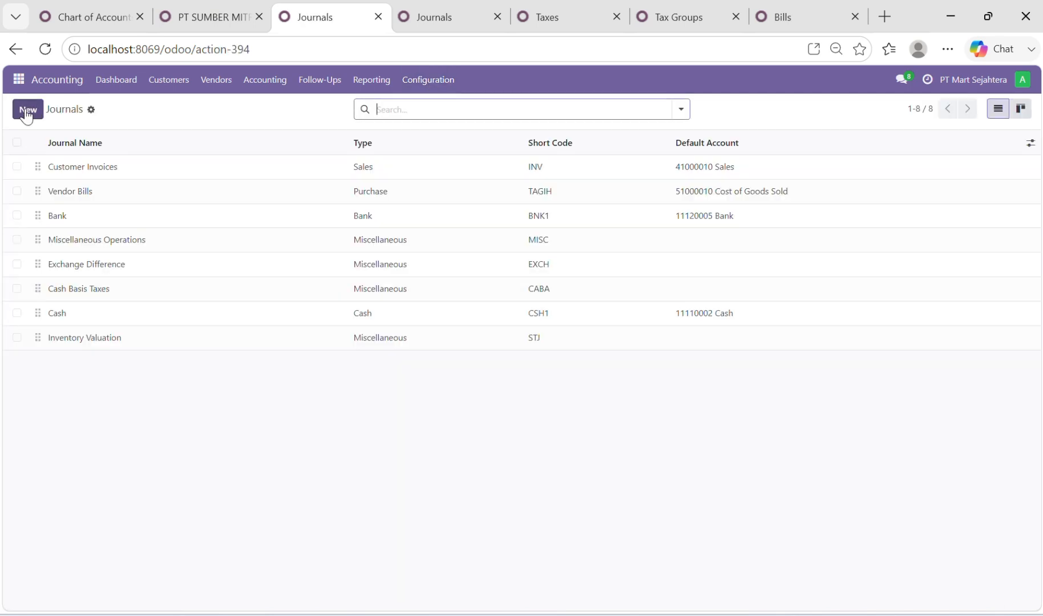
# Start a new journal named Fashion, check its advanced settings, and try to save it
pyautogui.click(25, 113)
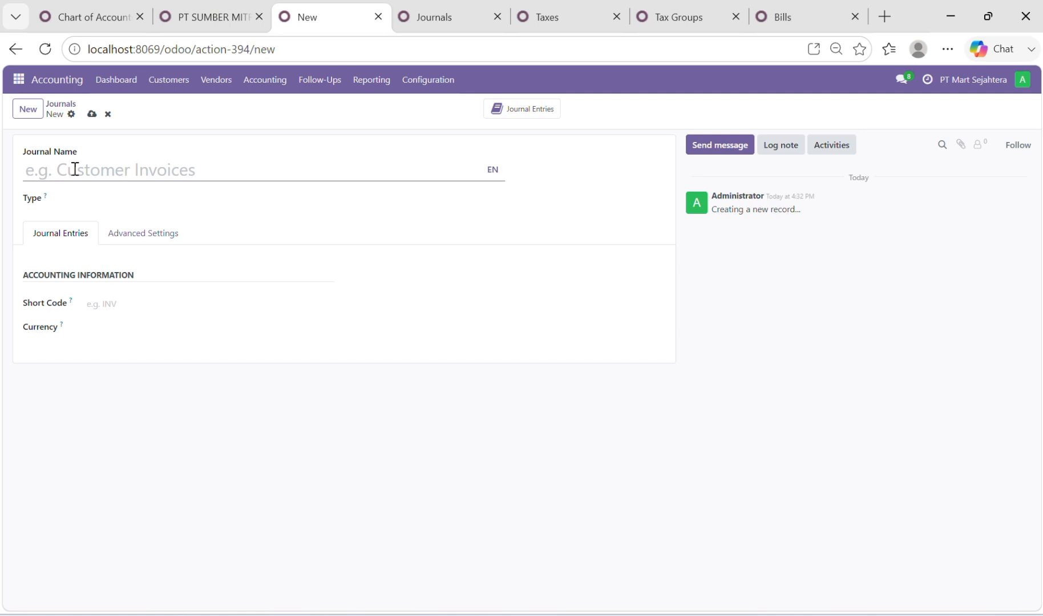
pyautogui.write('F')
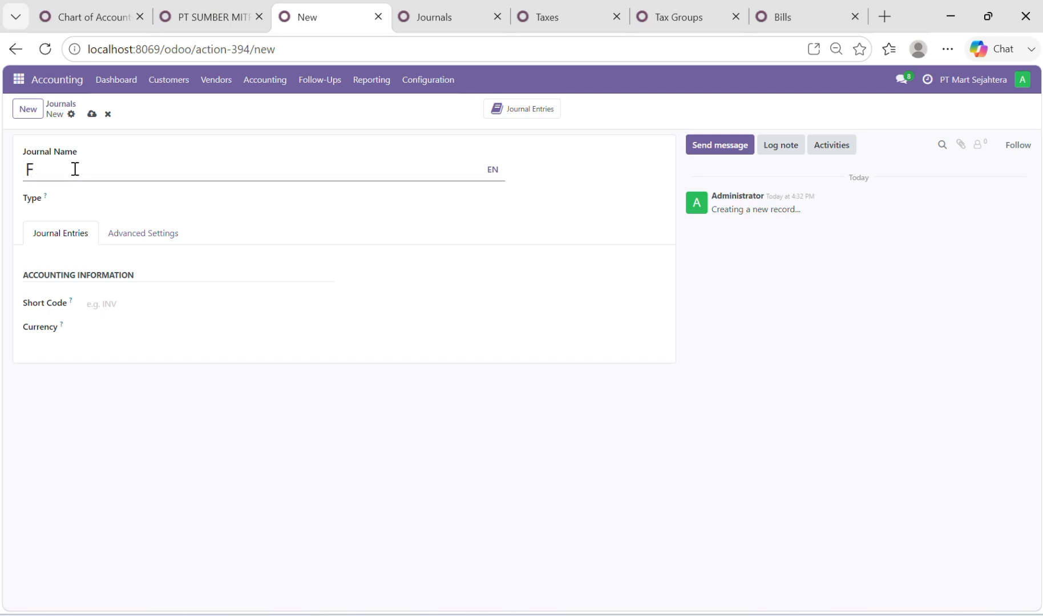
pyautogui.write('ashion')
pyautogui.write('-')
pyautogui.press('BackSpace')
pyautogui.click(138, 243)
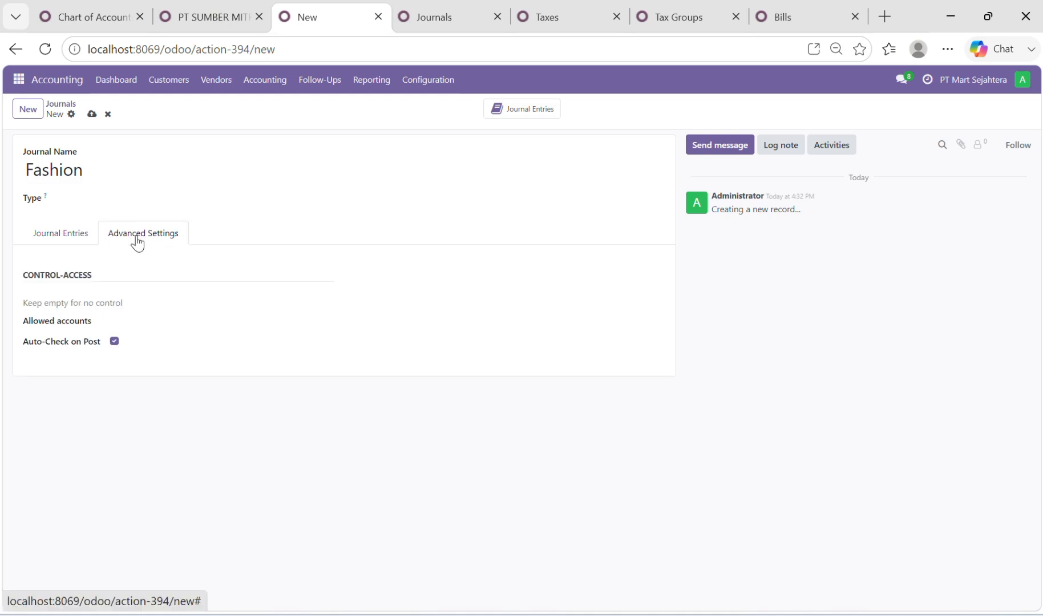
pyautogui.click(62, 241)
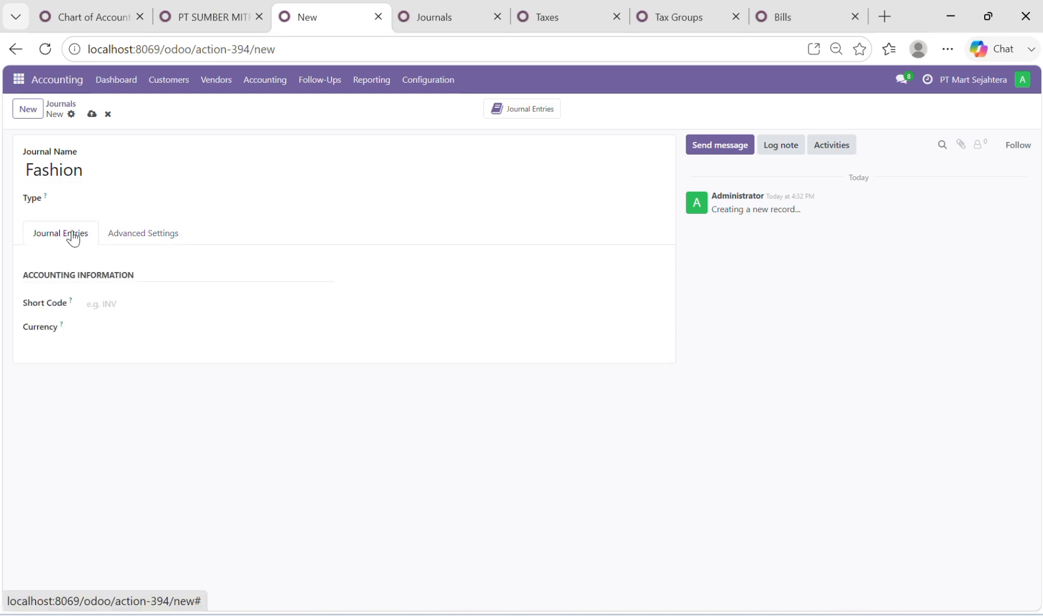
pyautogui.click(92, 115)
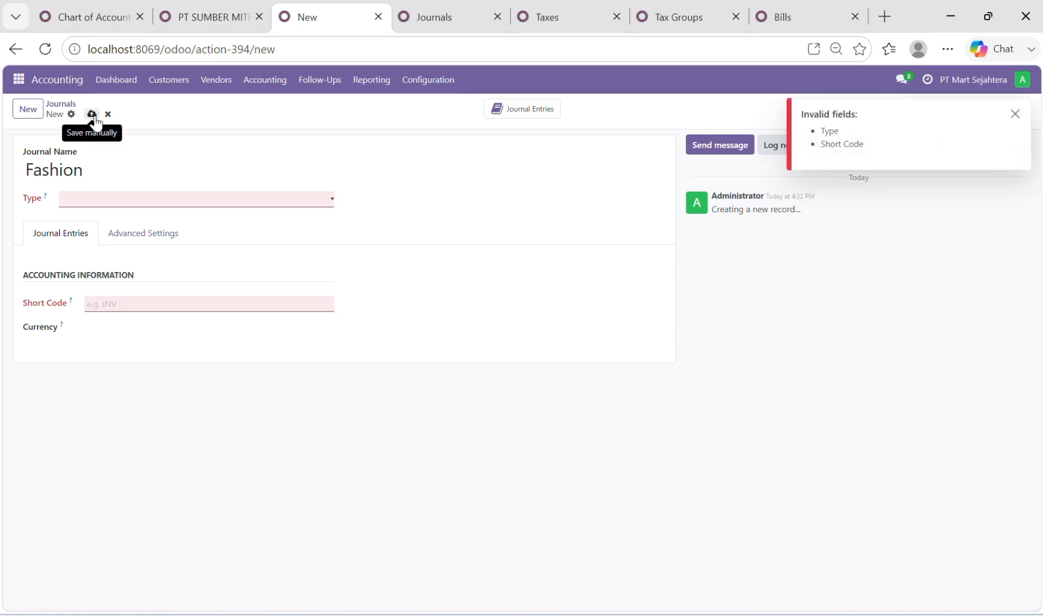
# Set the Fashion journal's type to Bank and its short code to FSN, and save the journal
pyautogui.click(130, 203)
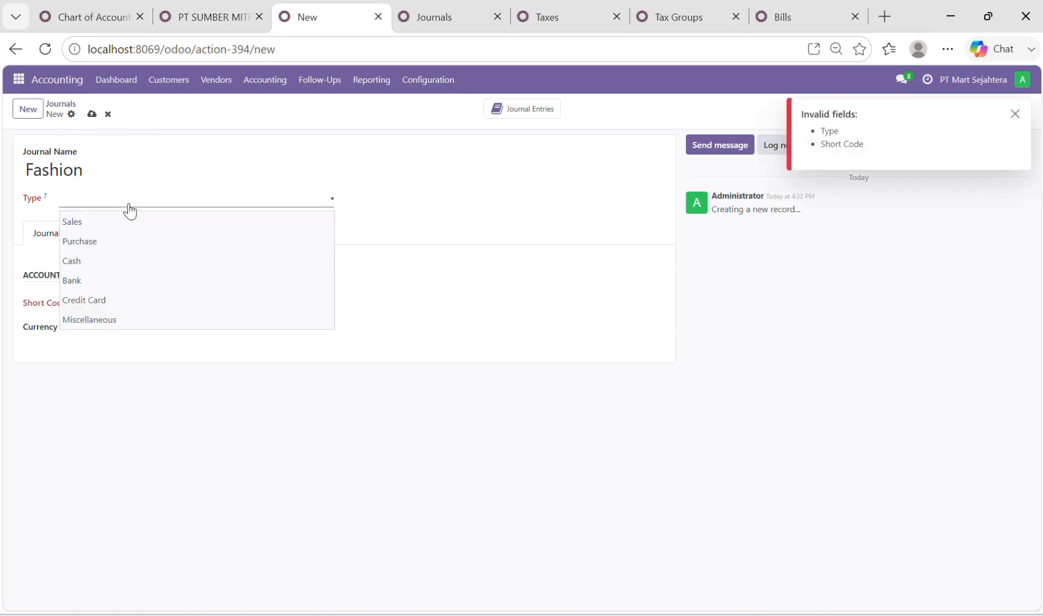
pyautogui.click(117, 281)
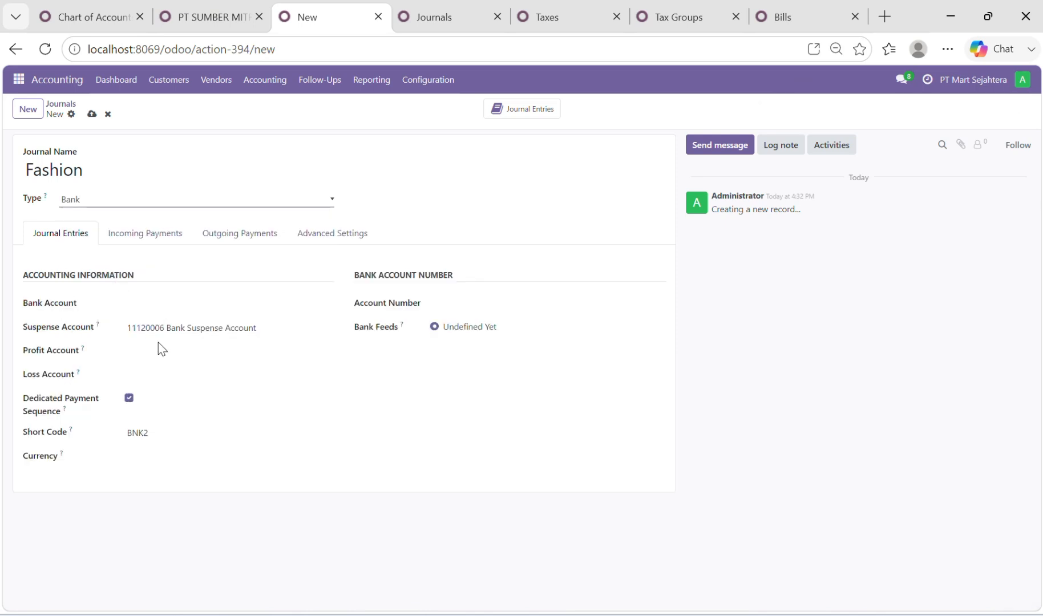
pyautogui.click(156, 431)
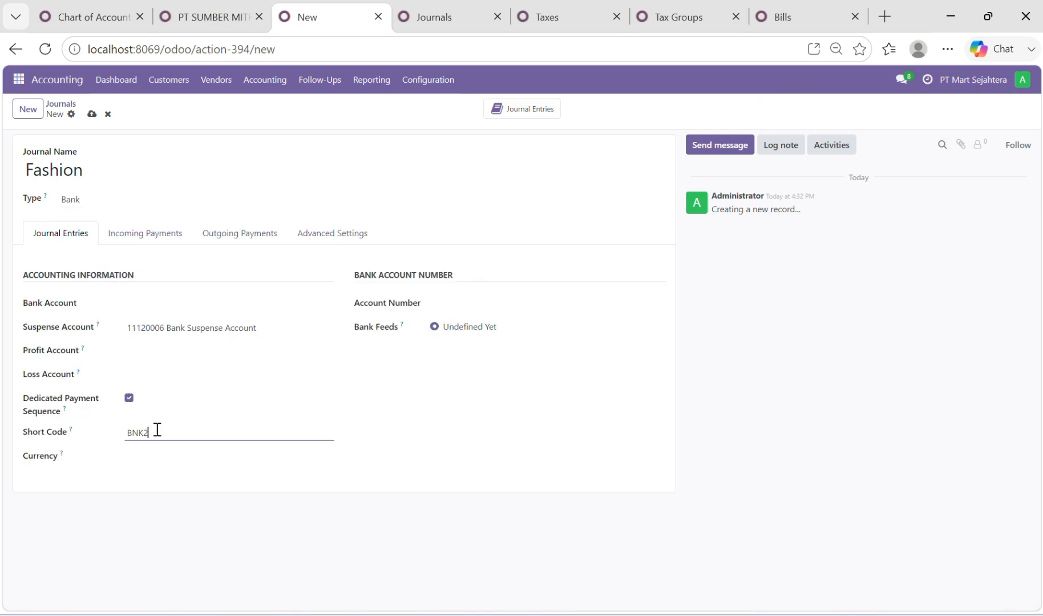
pyautogui.press('BackSpace')
pyautogui.press('BackSpace')
pyautogui.press('BackSpace')
pyautogui.press('BackSpace')
pyautogui.write('FSN')
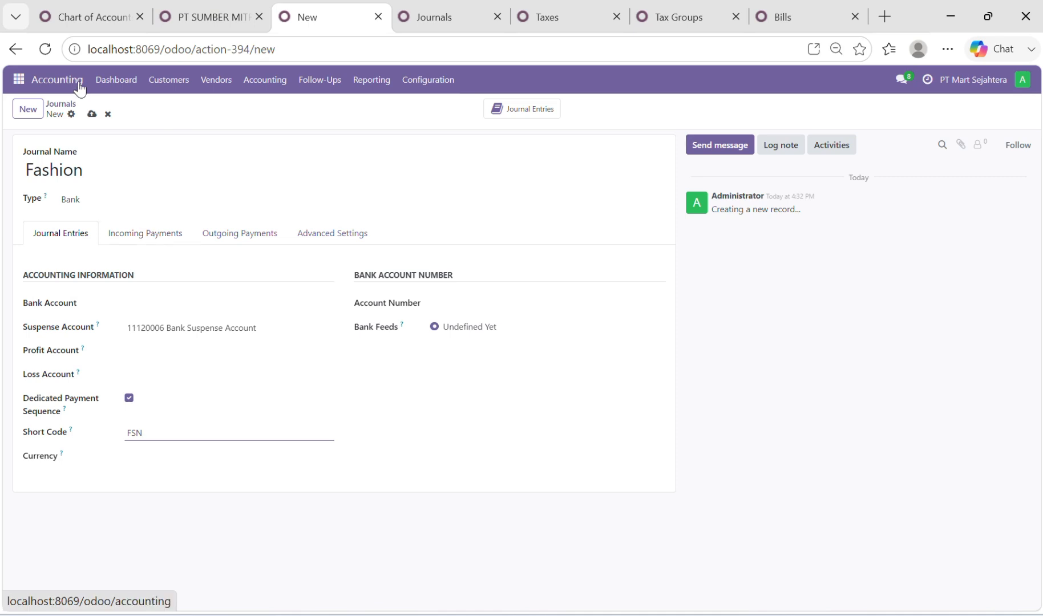
pyautogui.click(92, 115)
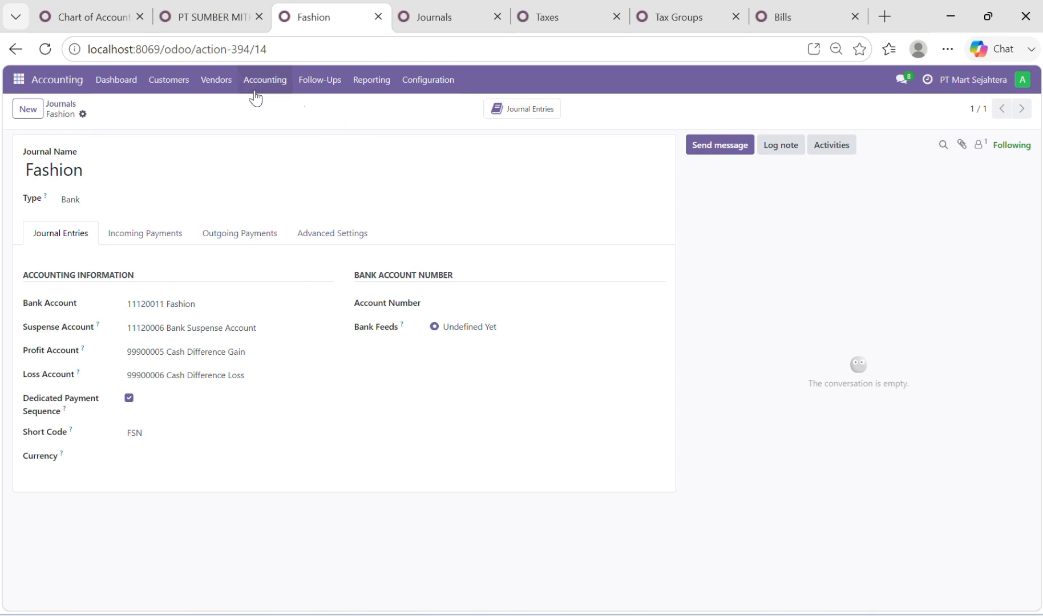
# View the Accounting dashboard, locate the PPH 21 OUT and PPH 21 IN taxes in the tax list, and open PPH 21 OUT's definition
pyautogui.click(120, 78)
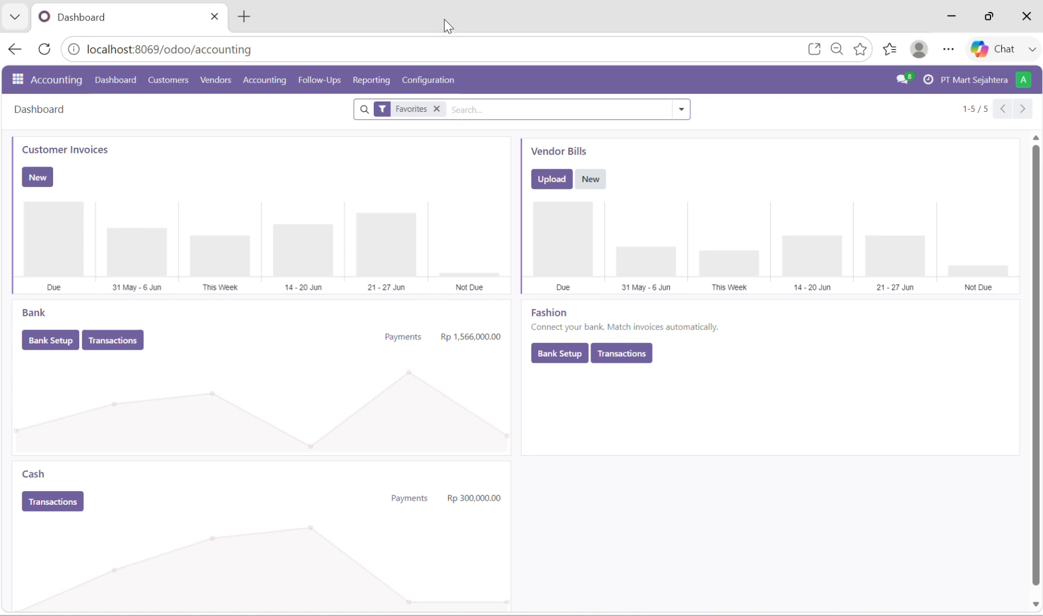
pyautogui.click(409, 87)
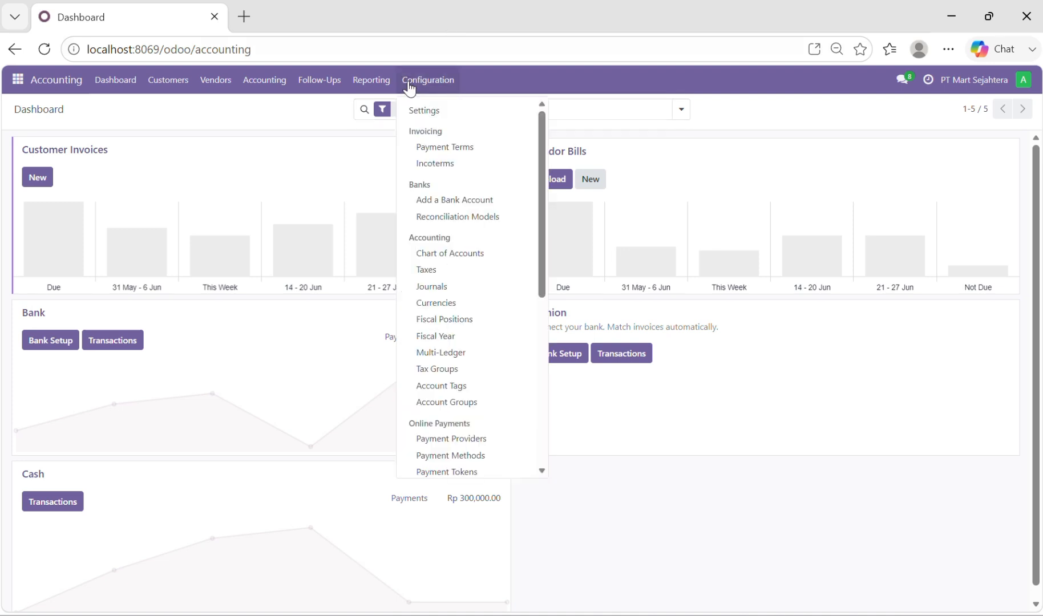
pyautogui.click(433, 271)
pyautogui.scroll(-2, 249, 286)
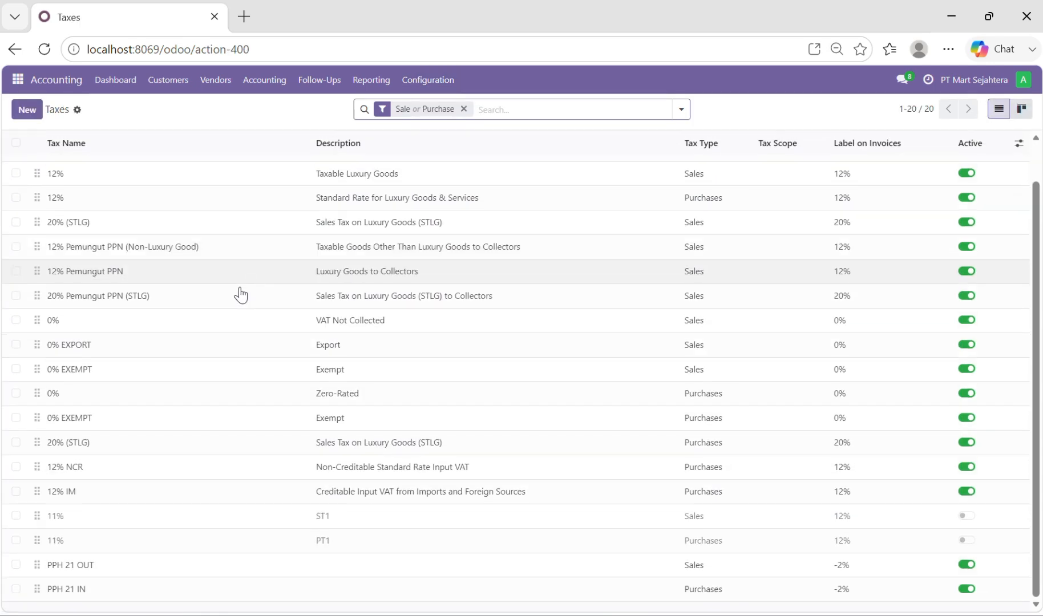
pyautogui.click(15, 564)
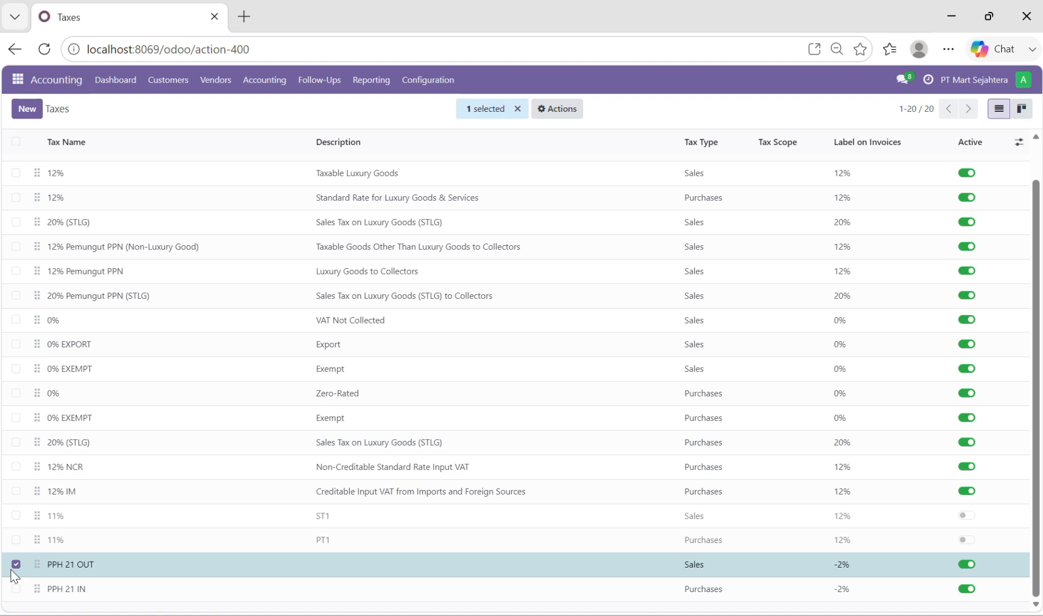
pyautogui.click(16, 589)
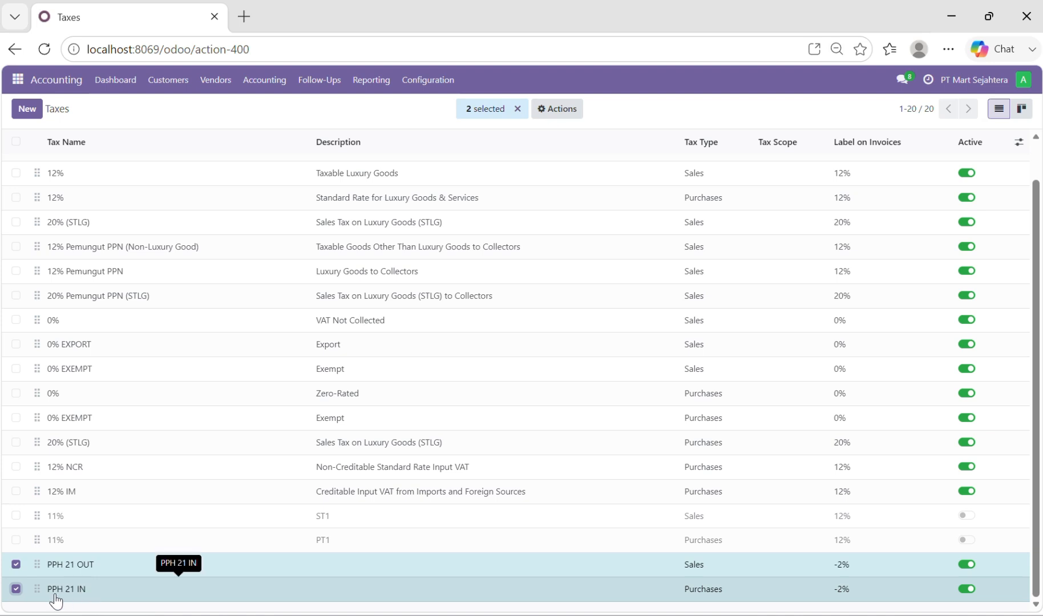
pyautogui.scroll(2, 291, 392)
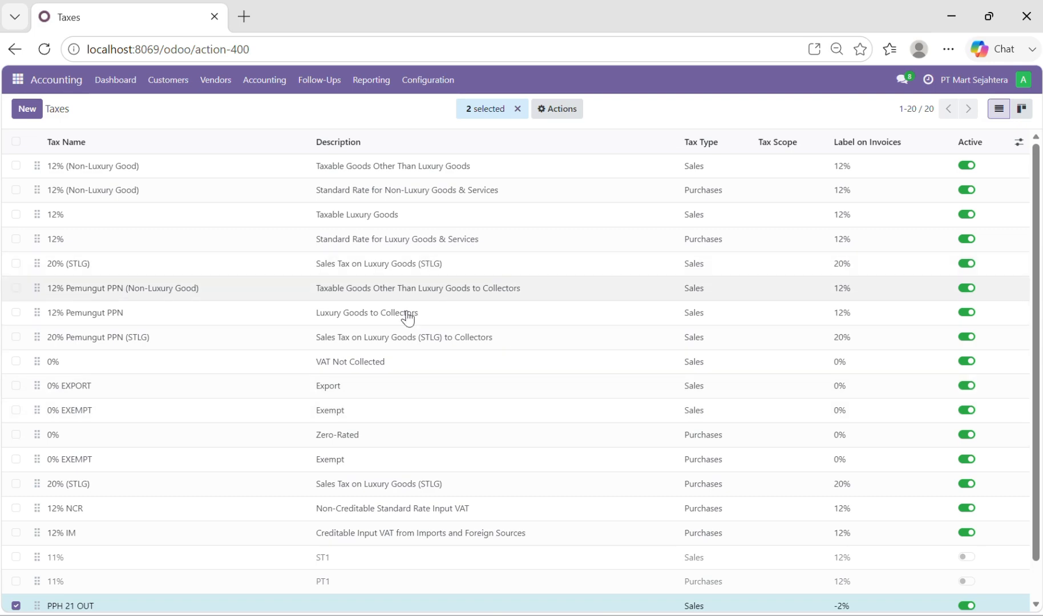
pyautogui.scroll(-2, 376, 576)
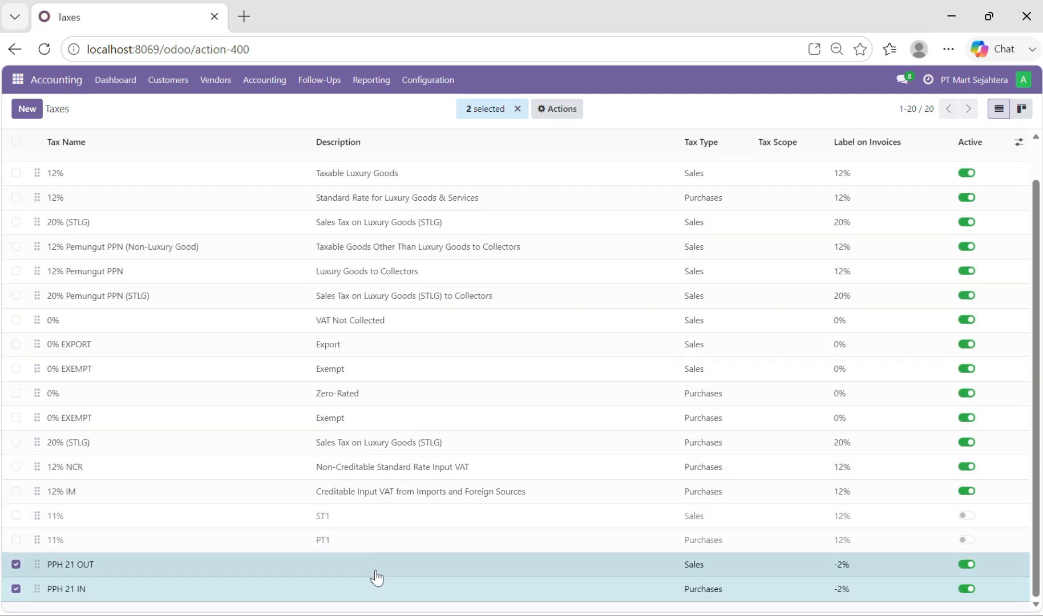
pyautogui.click(375, 570)
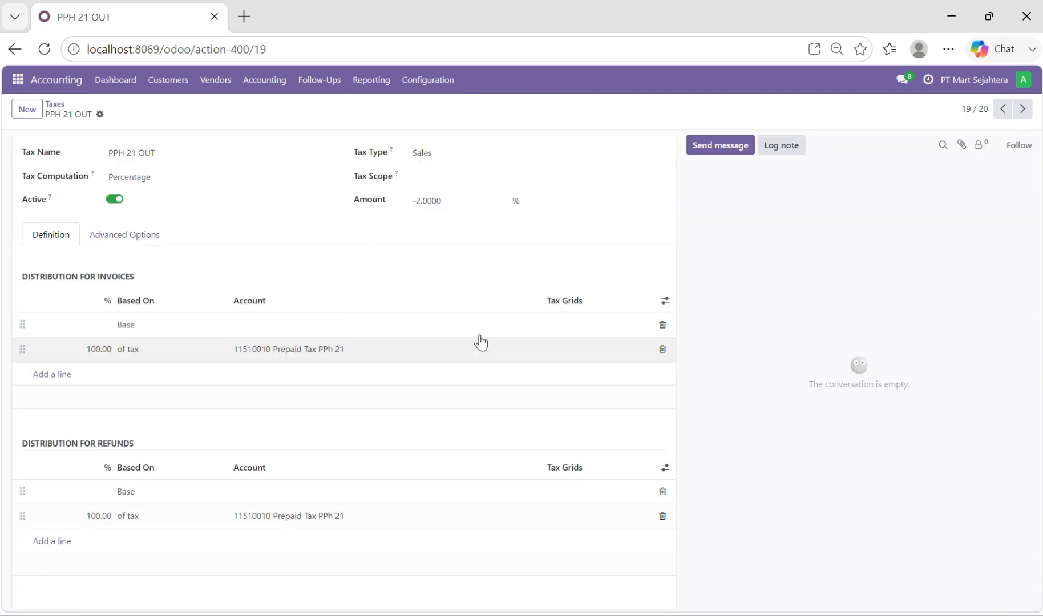
# Open the Tax Groups list and check the PPH 21 and PPN groups
pyautogui.click(422, 87)
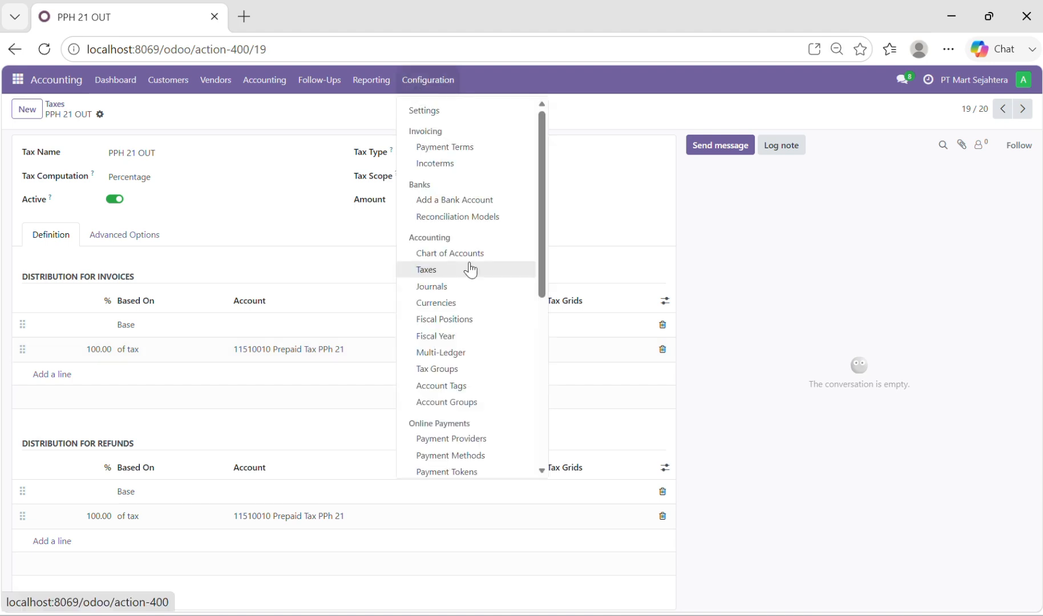
pyautogui.click(462, 370)
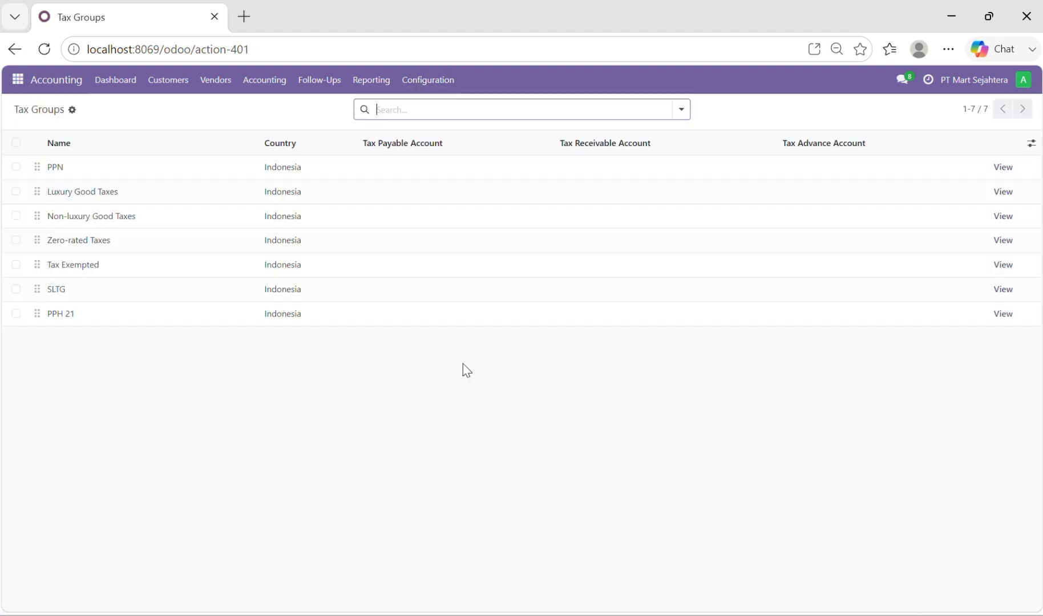
pyautogui.click(16, 314)
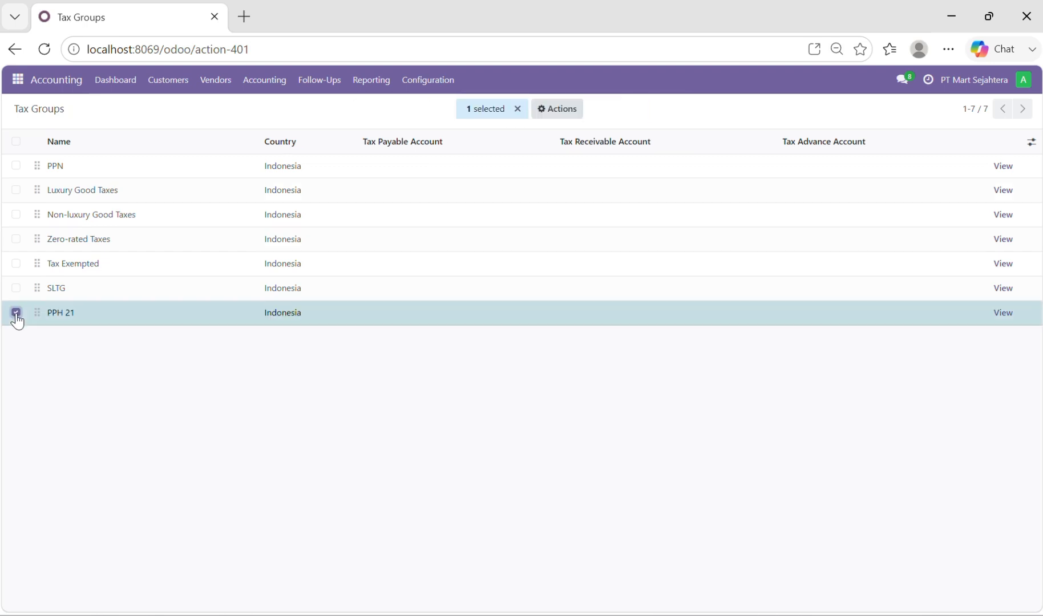
pyautogui.click(16, 313)
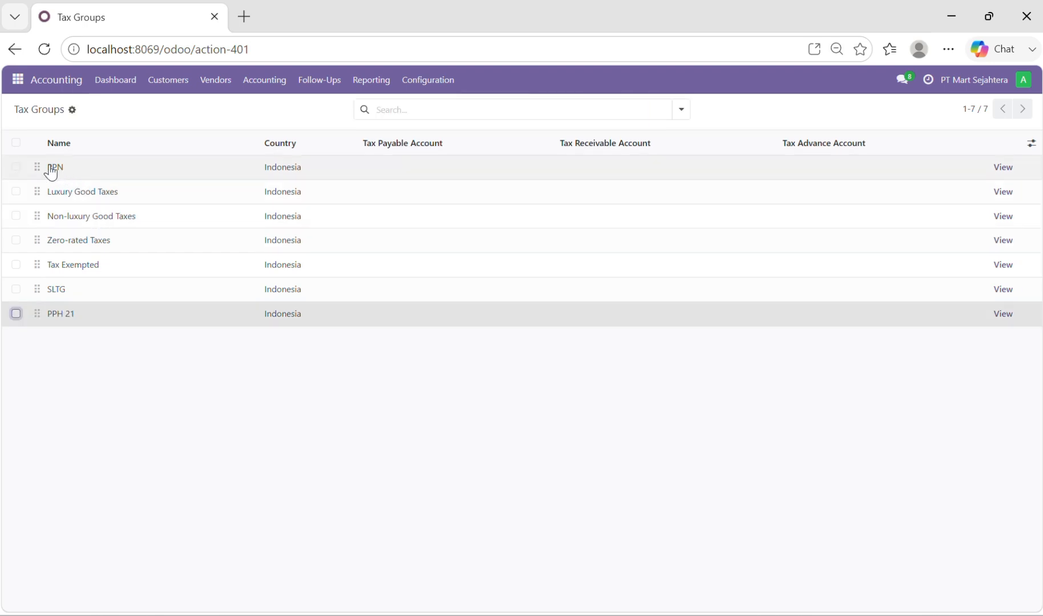
pyautogui.click(15, 168)
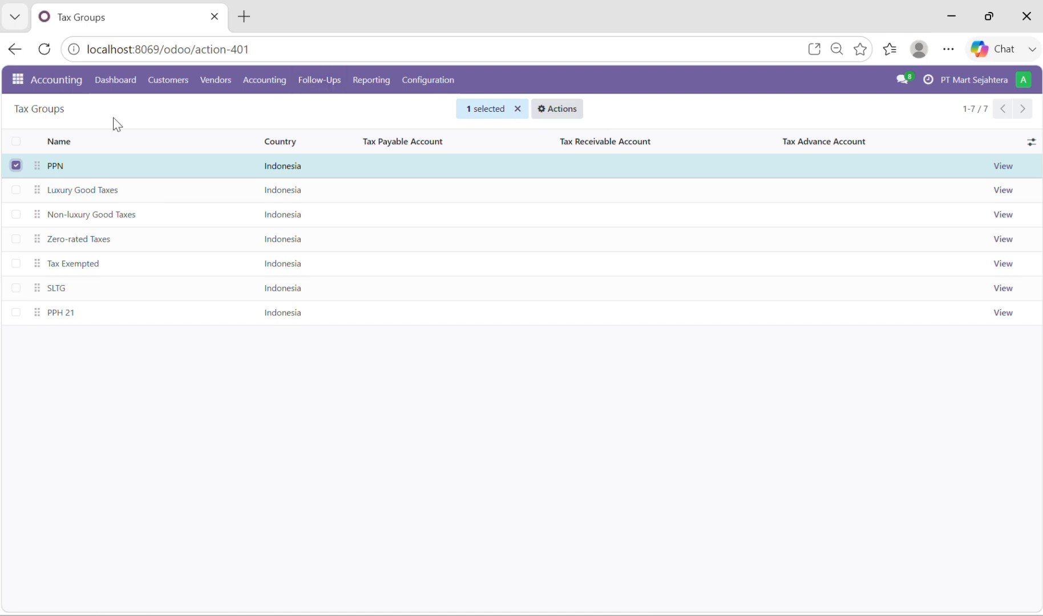
pyautogui.click(16, 167)
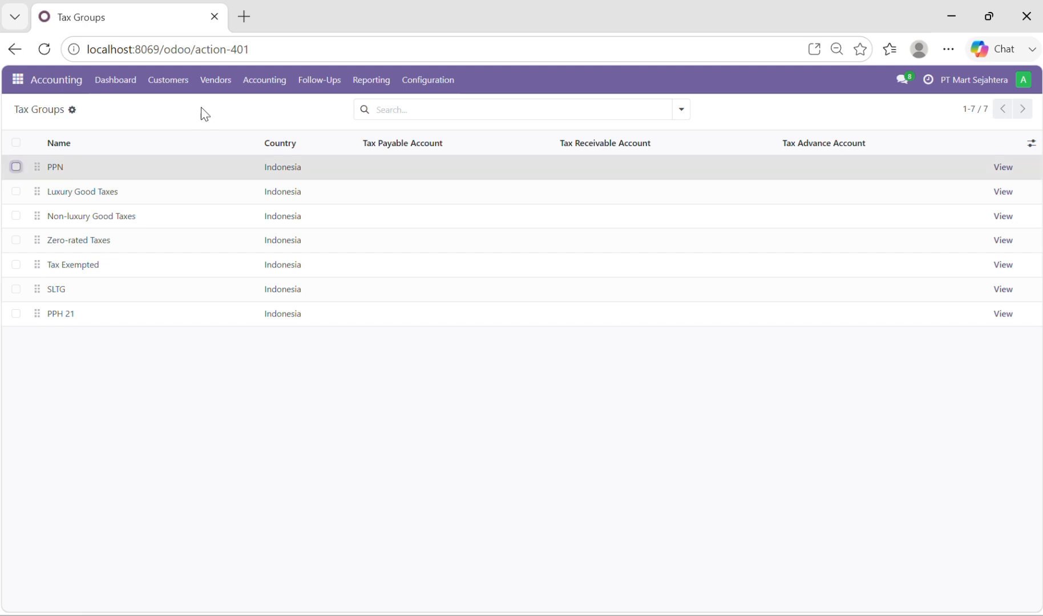
# Start a new vendor bill with PT SUMBER MITRA JAYA as the vendor
pyautogui.click(220, 85)
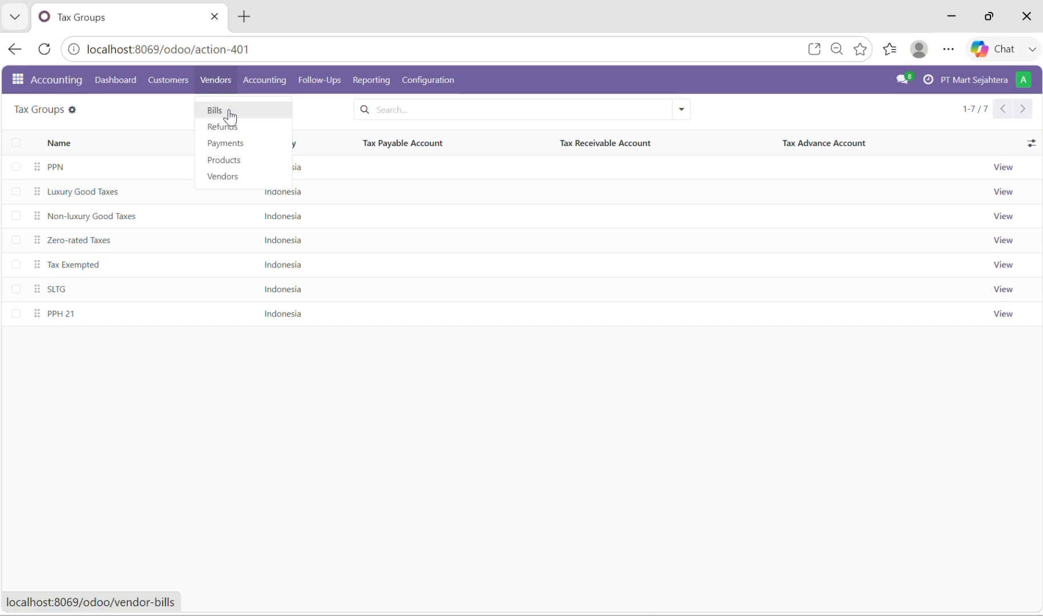
pyautogui.click(231, 118)
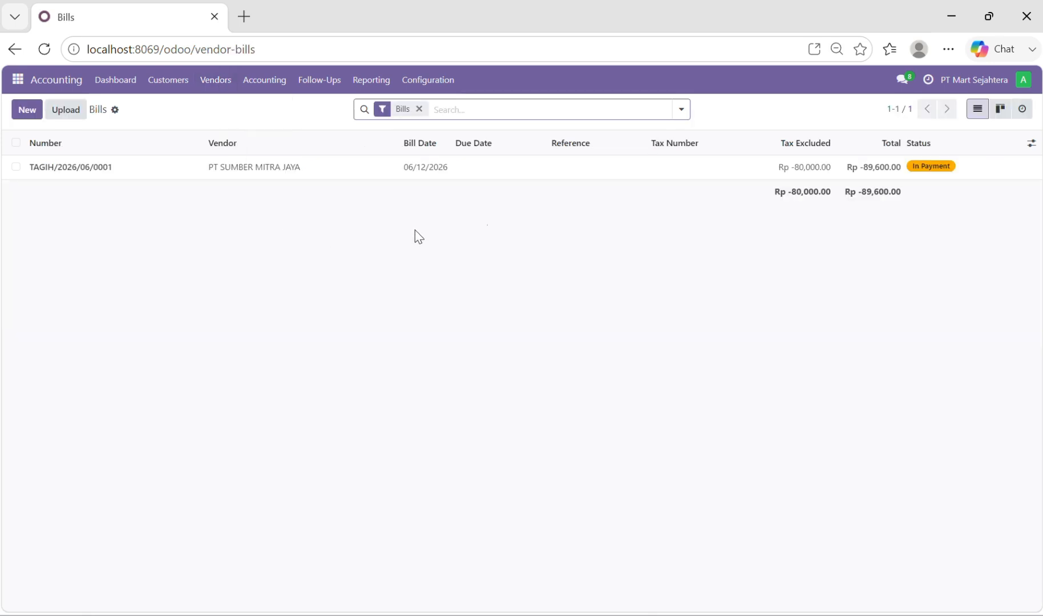
pyautogui.click(29, 110)
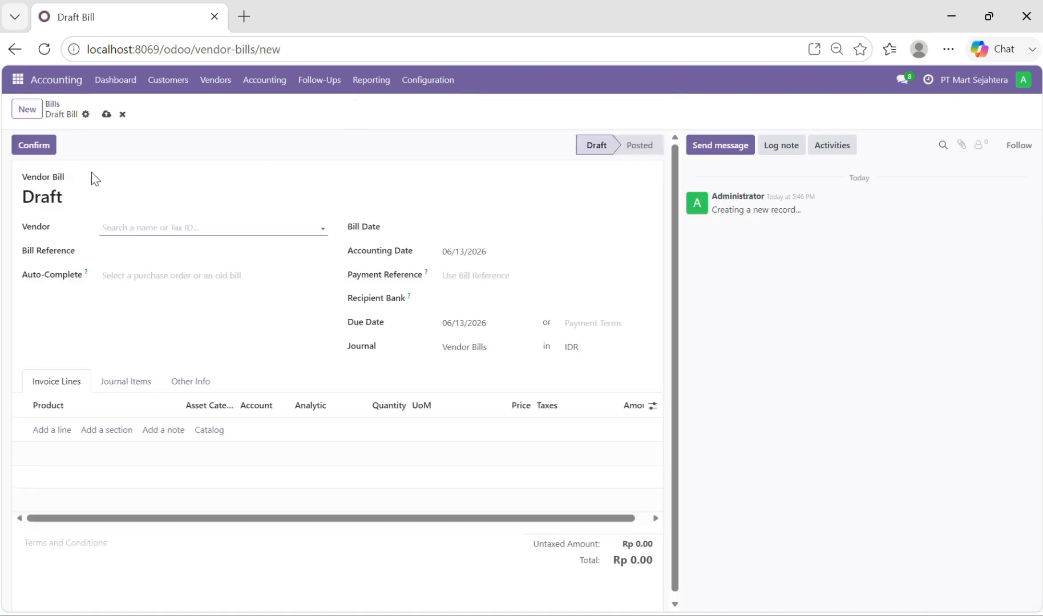
pyautogui.click(121, 230)
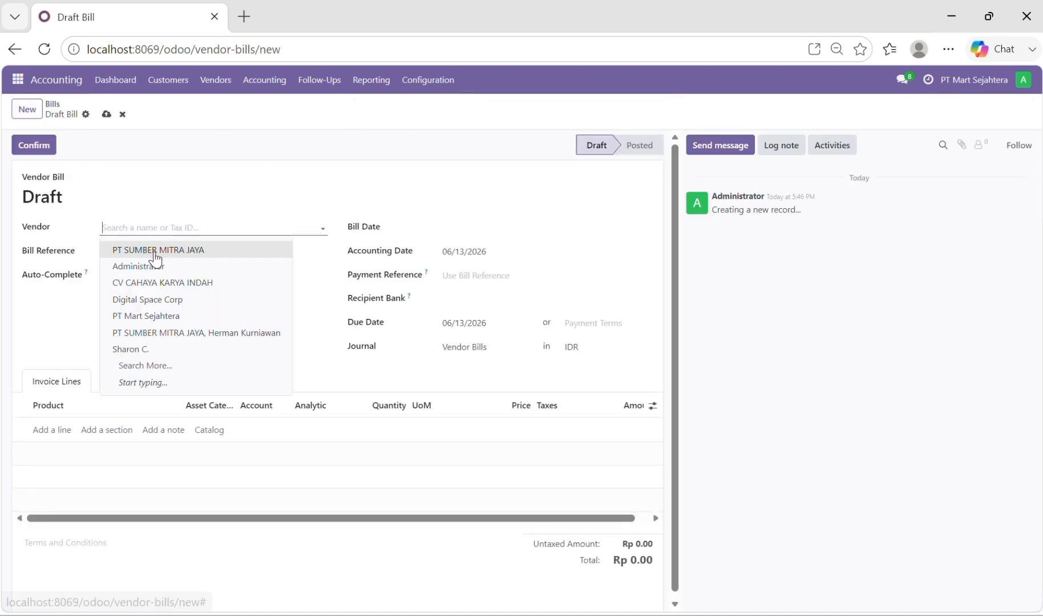
pyautogui.click(154, 248)
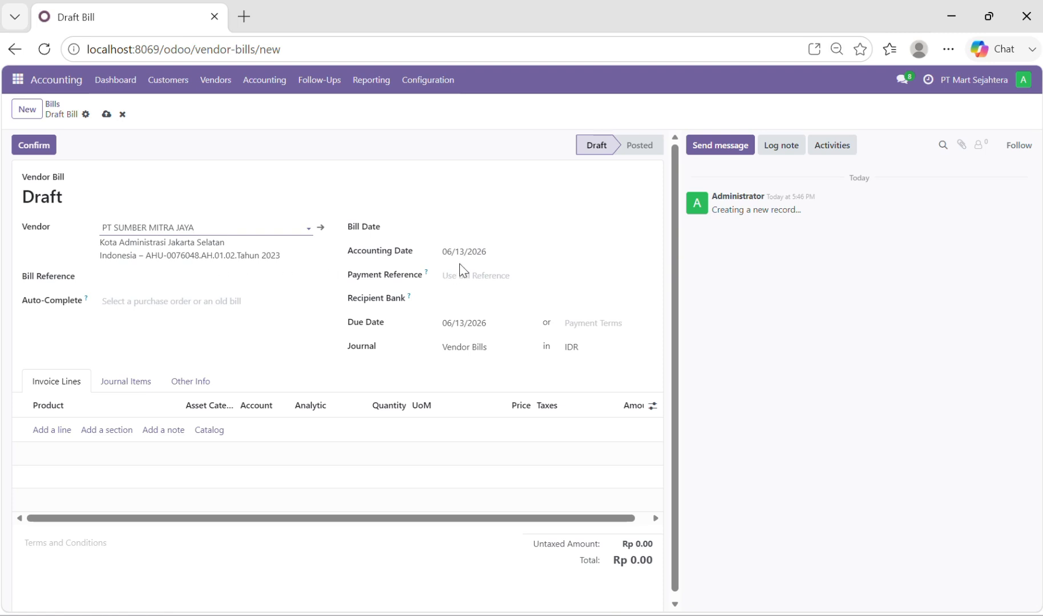
# Set the bill date to 06/13/2026 and the bill's currency to USD
pyautogui.click(451, 234)
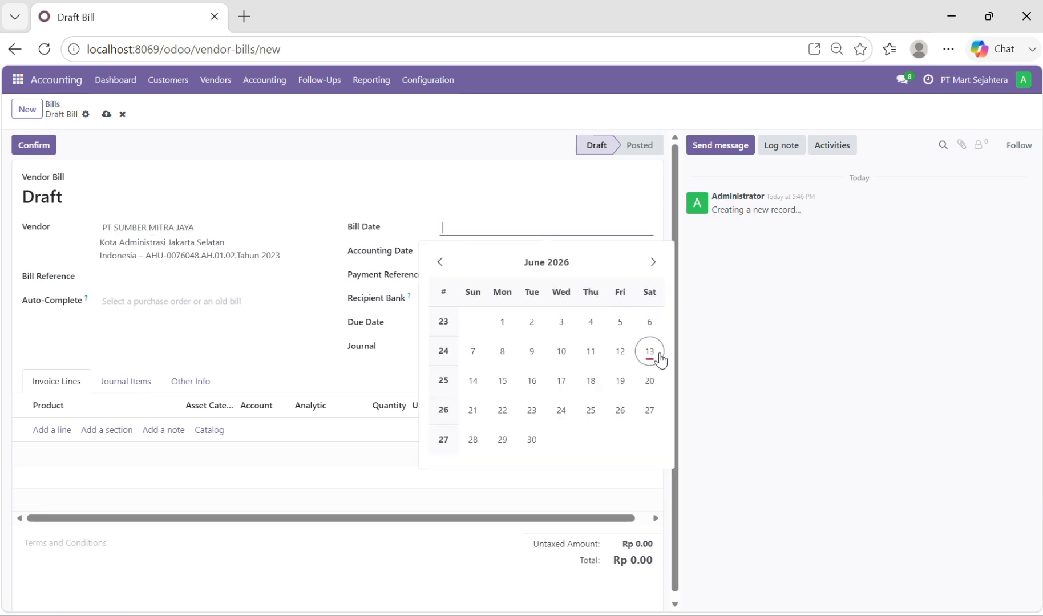
pyautogui.click(650, 353)
pyautogui.doubleClick(571, 346)
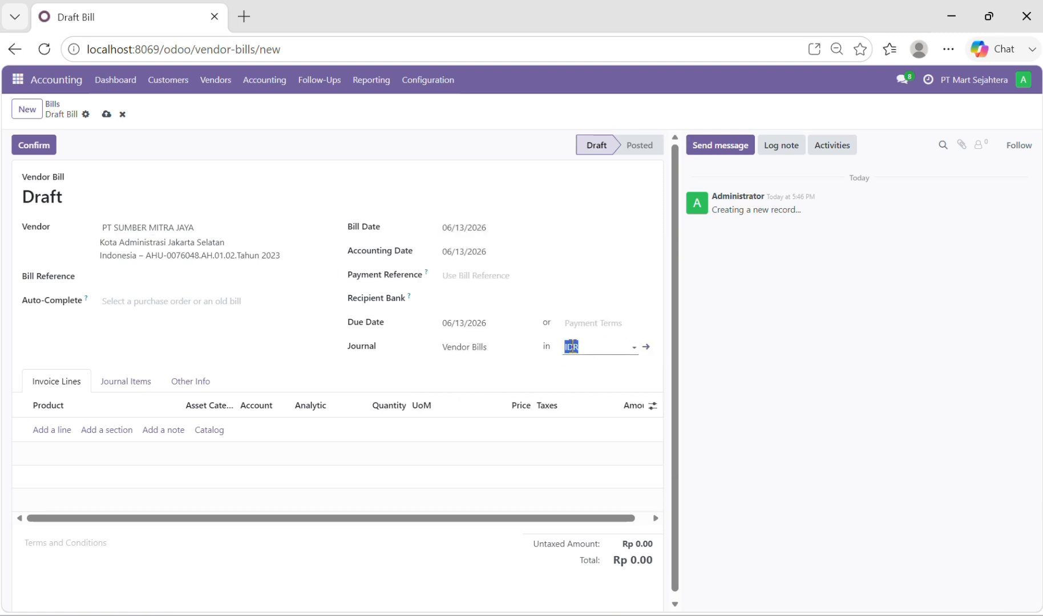
pyautogui.click(572, 346)
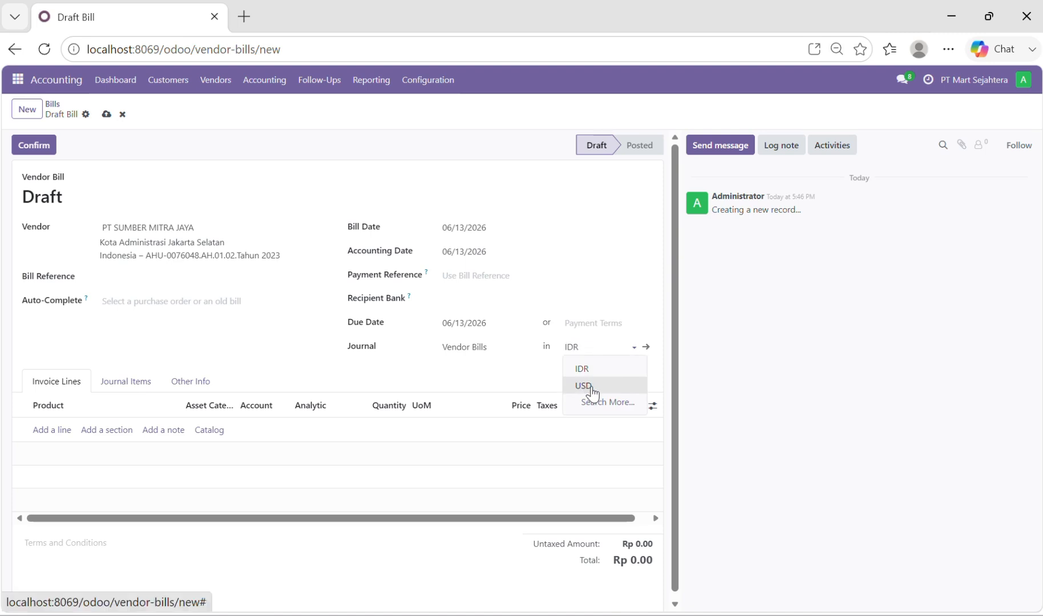
pyautogui.click(588, 387)
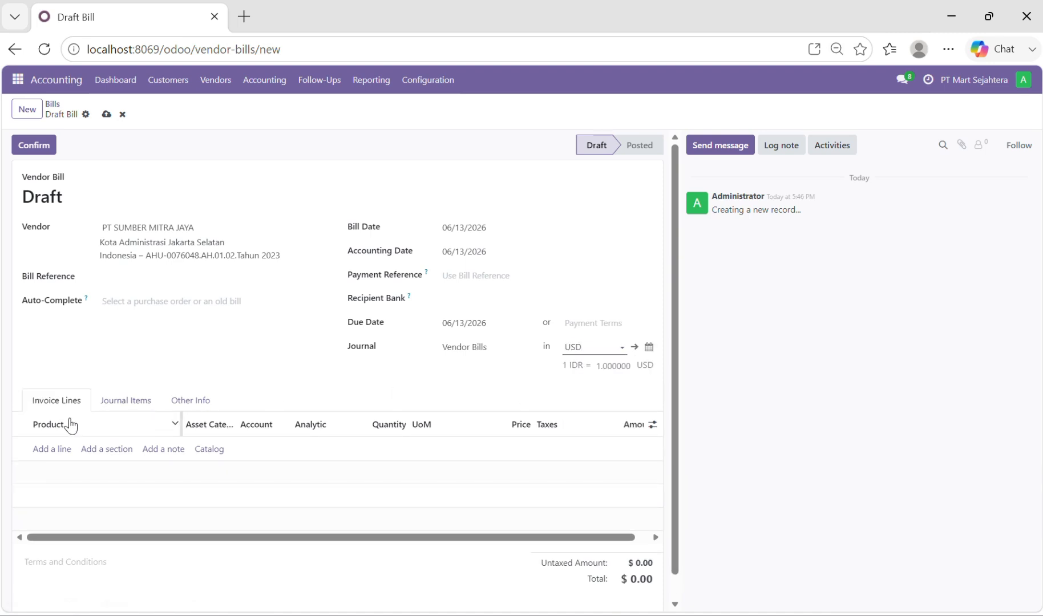
# Add a Blazer line with quantity 3 to the vendor bill, then save and confirm the bill
pyautogui.click(52, 450)
pyautogui.write('b')
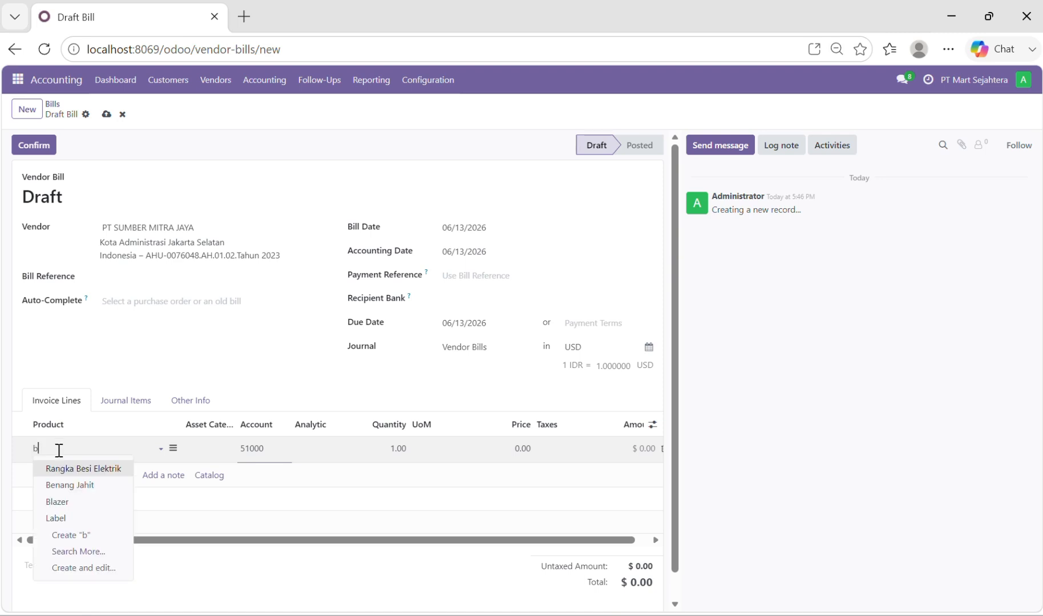
pyautogui.click(80, 503)
pyautogui.click(399, 450)
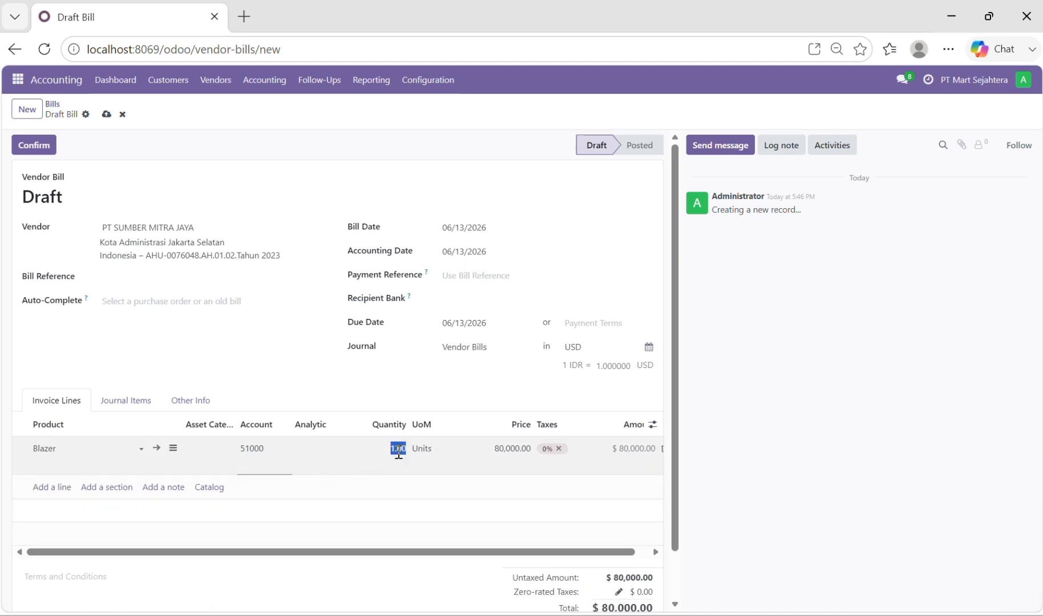
pyautogui.write('3')
pyautogui.hscroll(1, 450, 443)
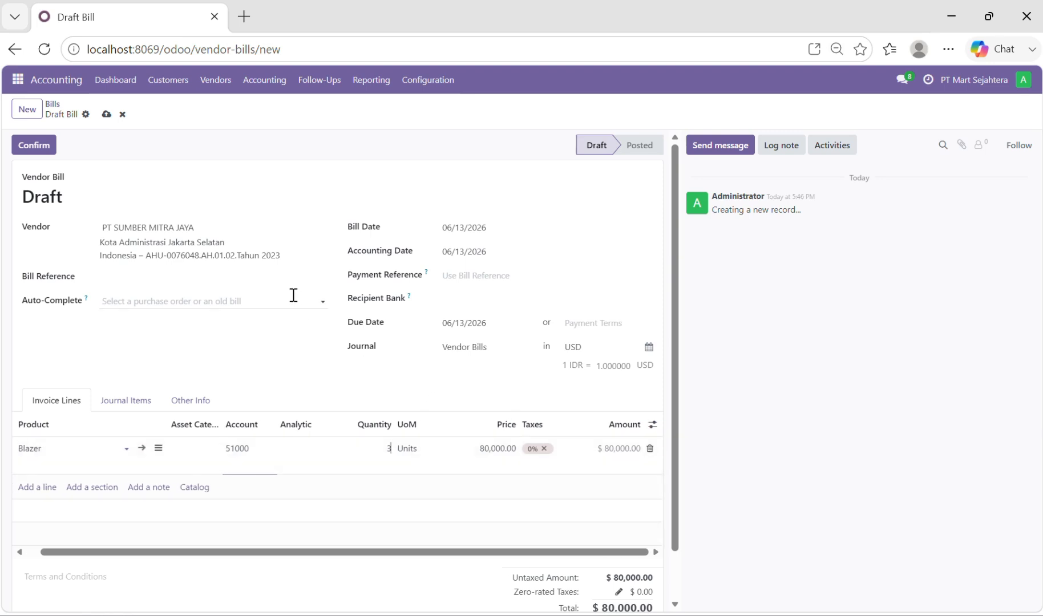
pyautogui.click(106, 115)
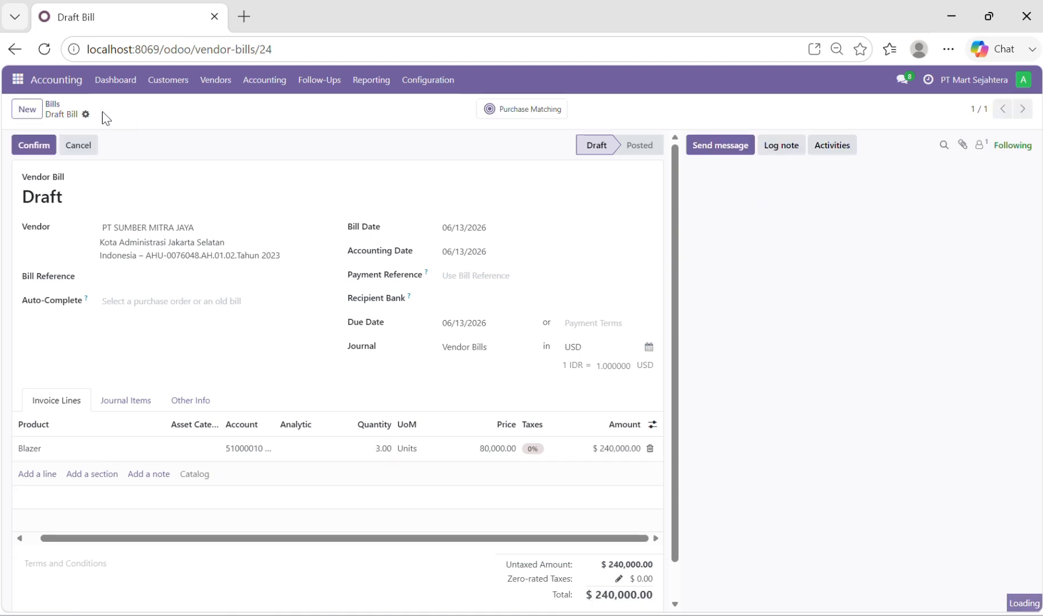
pyautogui.click(35, 143)
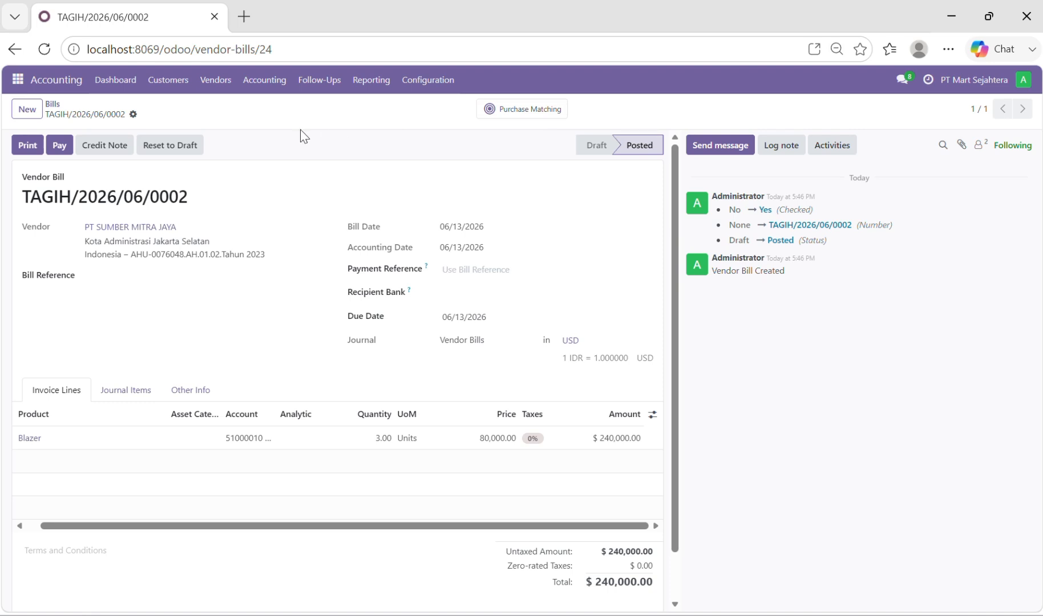
# Pay the vendor bill through the Bank journal, validate the payment record, and return to the Bills list
pyautogui.click(57, 146)
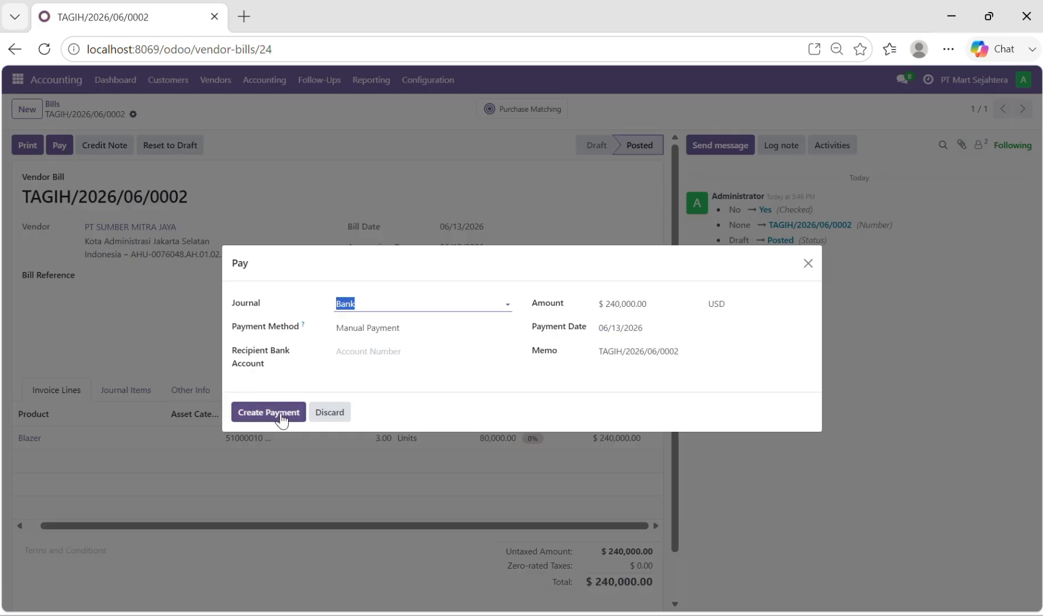
pyautogui.click(281, 418)
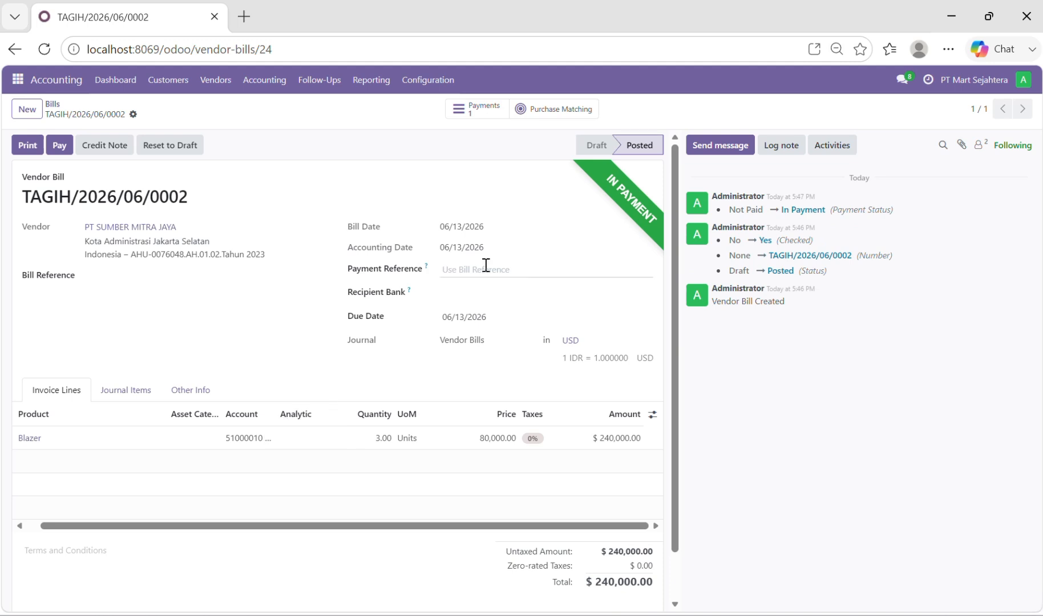
pyautogui.click(492, 113)
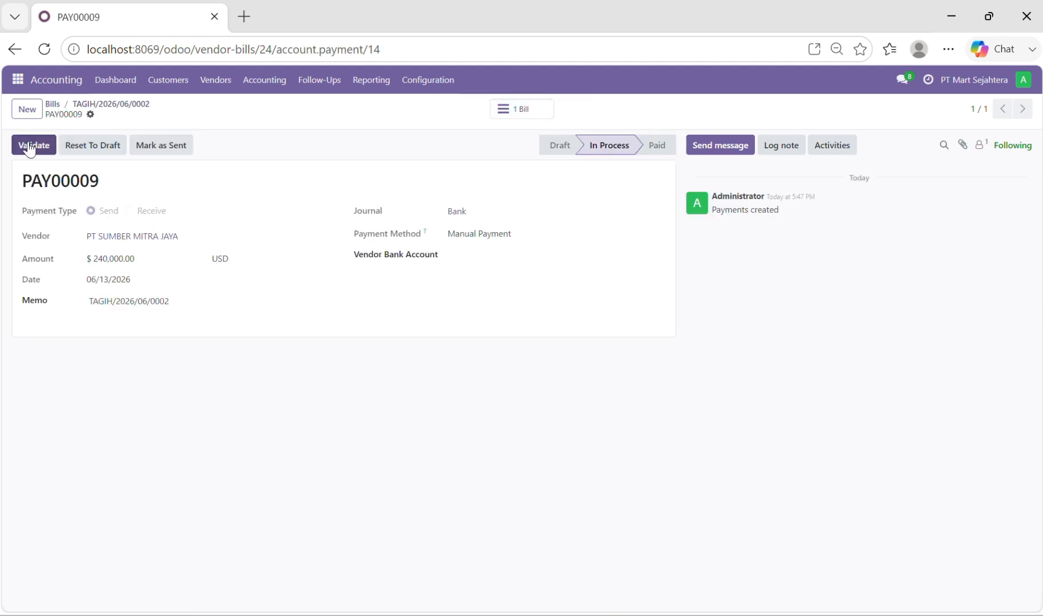
pyautogui.click(28, 146)
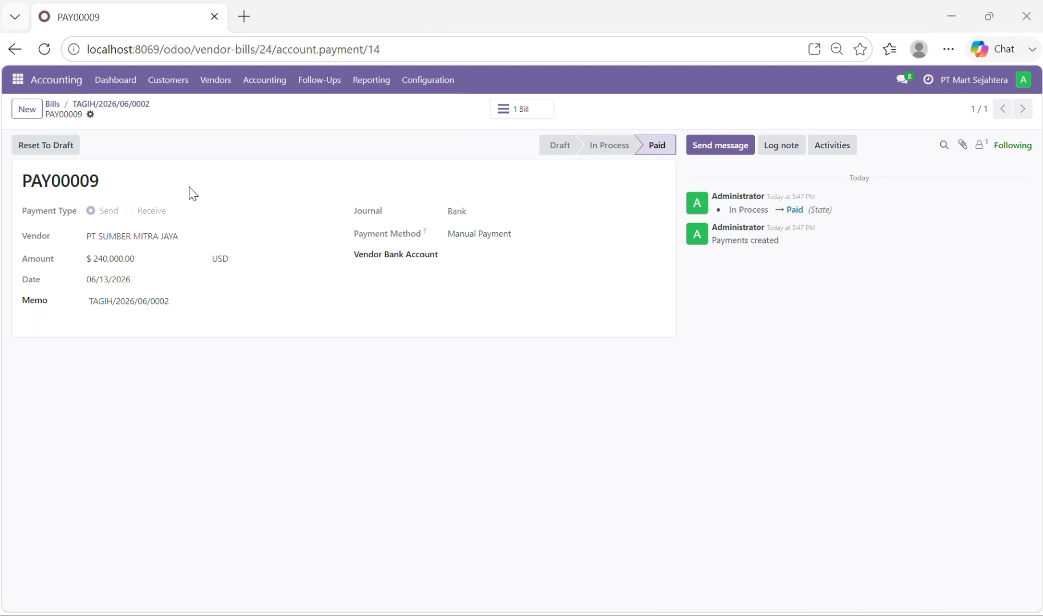
pyautogui.click(223, 84)
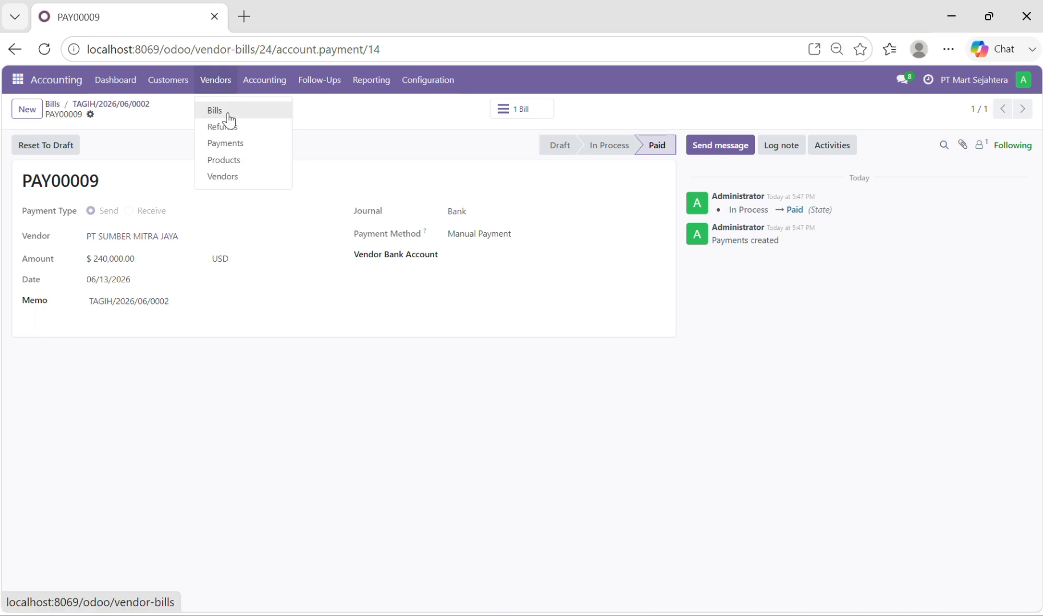
pyautogui.click(226, 110)
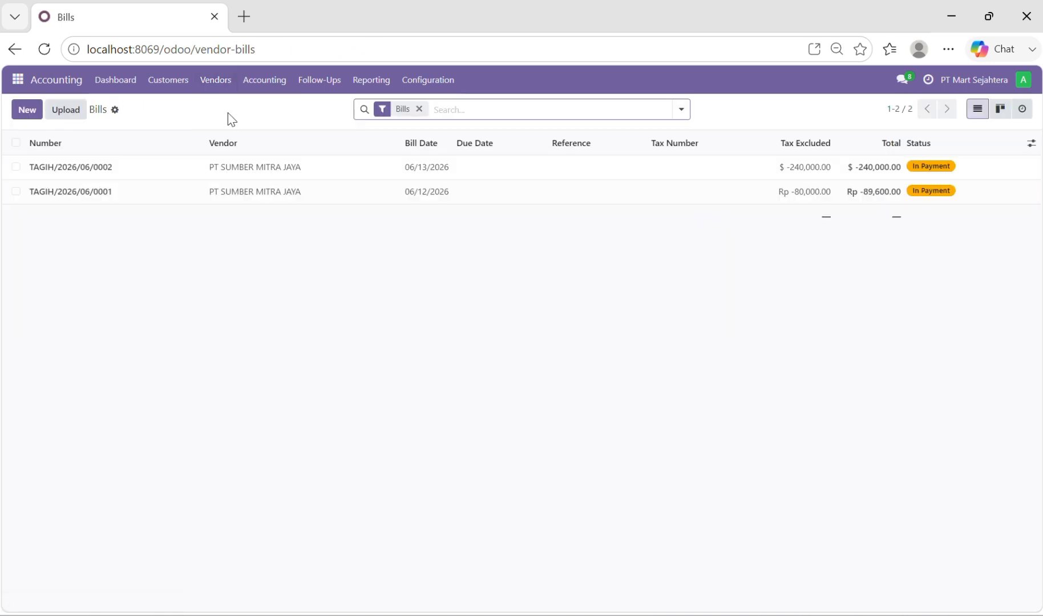
# Create a customer invoice for CV CAHAYA KARYA INDAH dated 06/13/2026 with USD as its currency
pyautogui.click(166, 84)
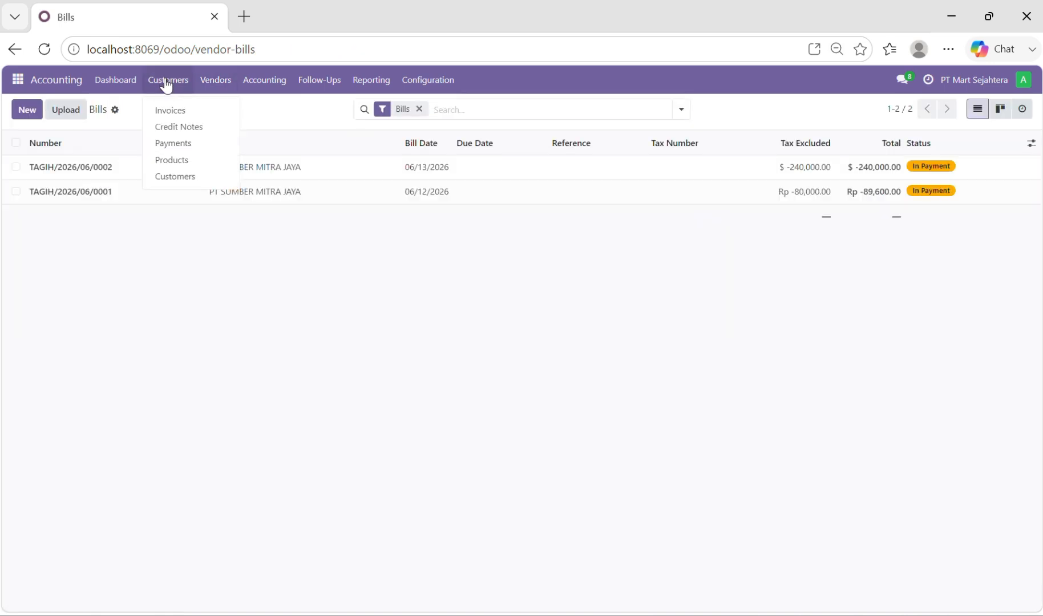
pyautogui.click(180, 109)
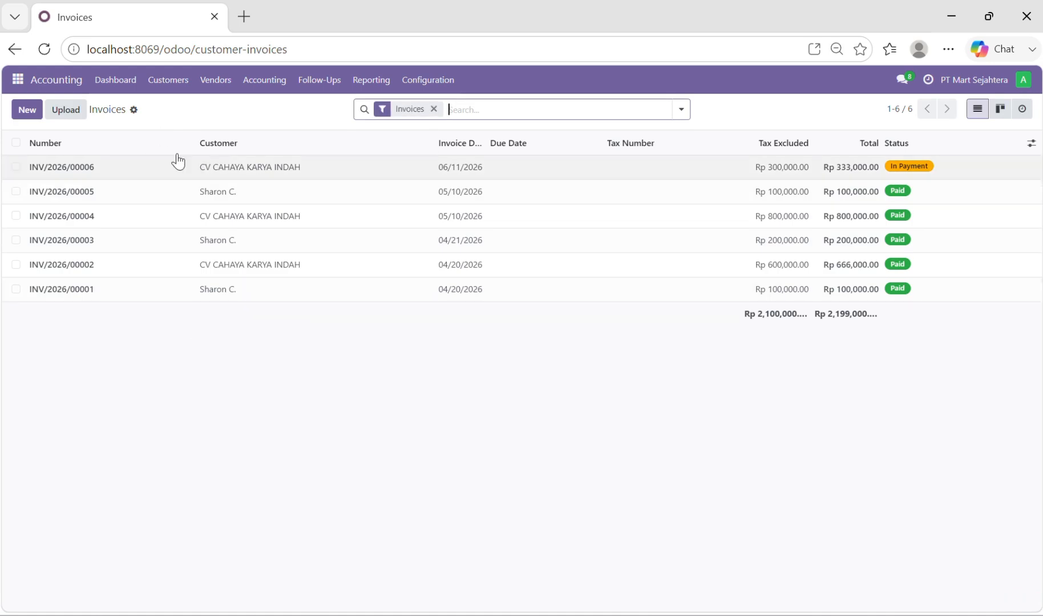
pyautogui.click(31, 112)
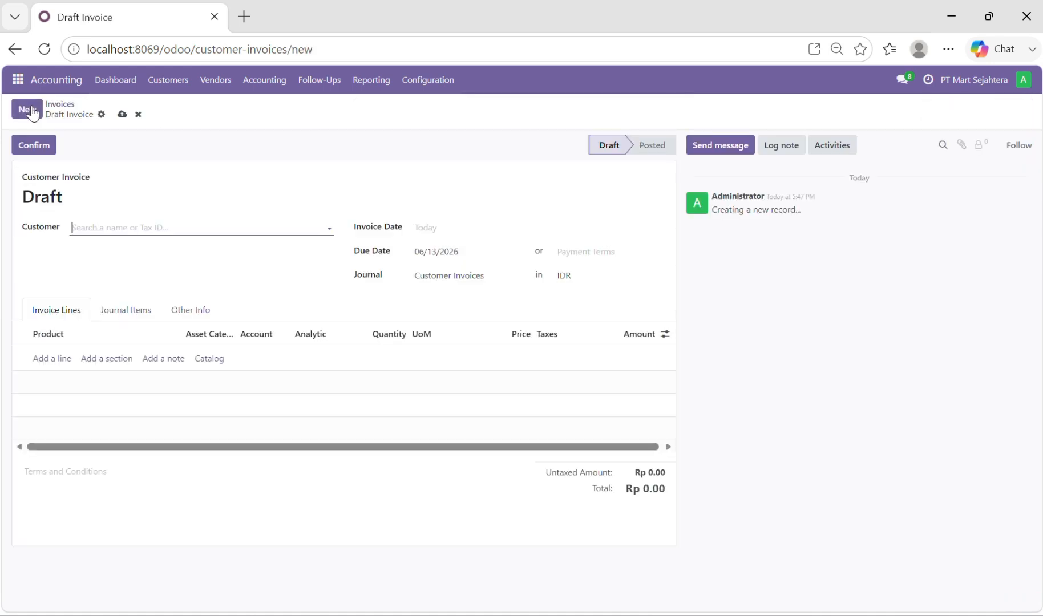
pyautogui.click(121, 229)
pyautogui.click(161, 251)
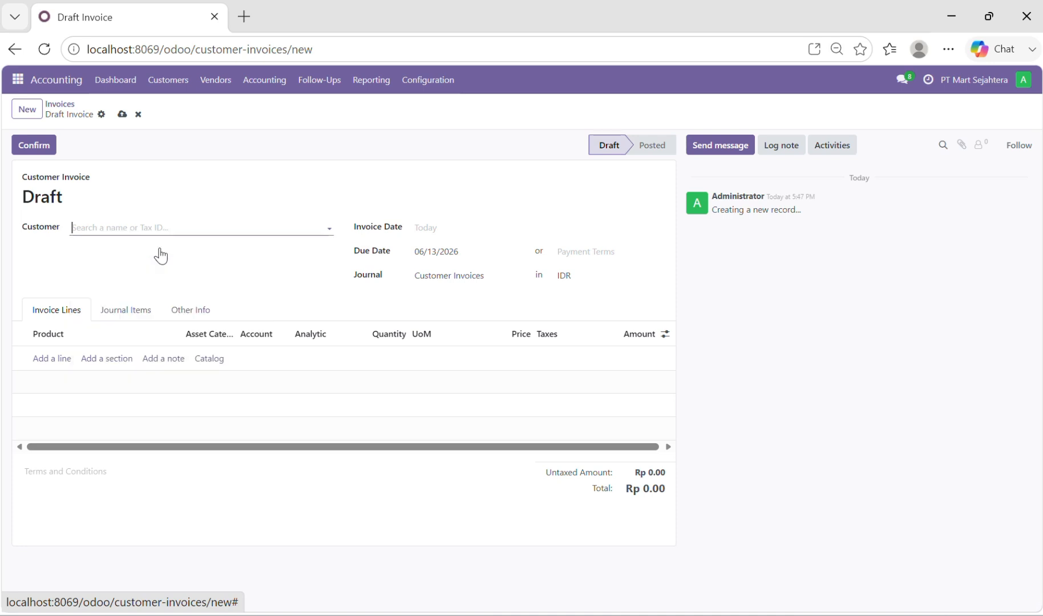
pyautogui.click(459, 235)
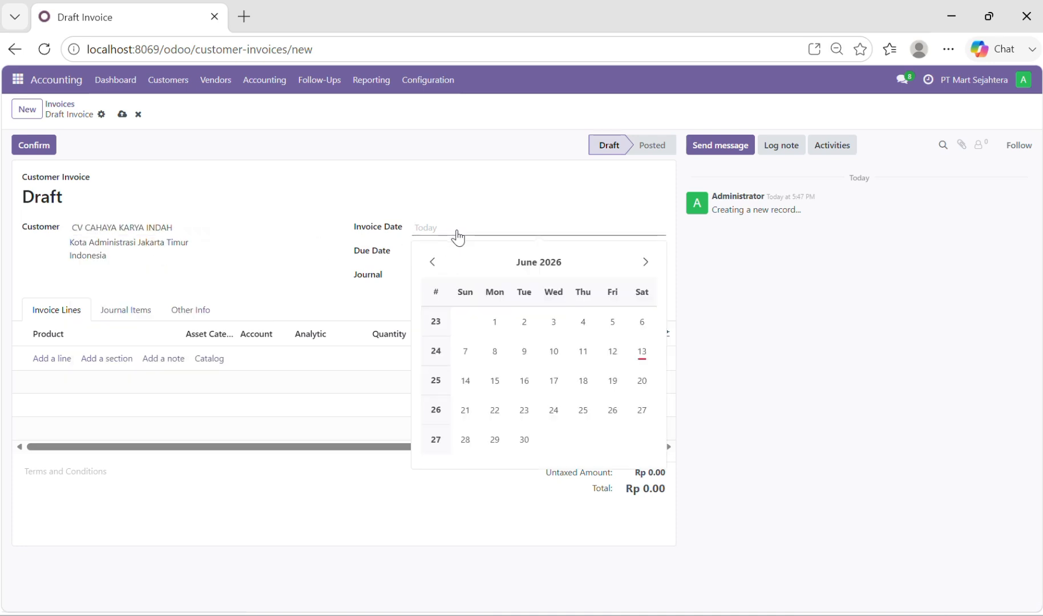
pyautogui.click(647, 357)
pyautogui.click(564, 276)
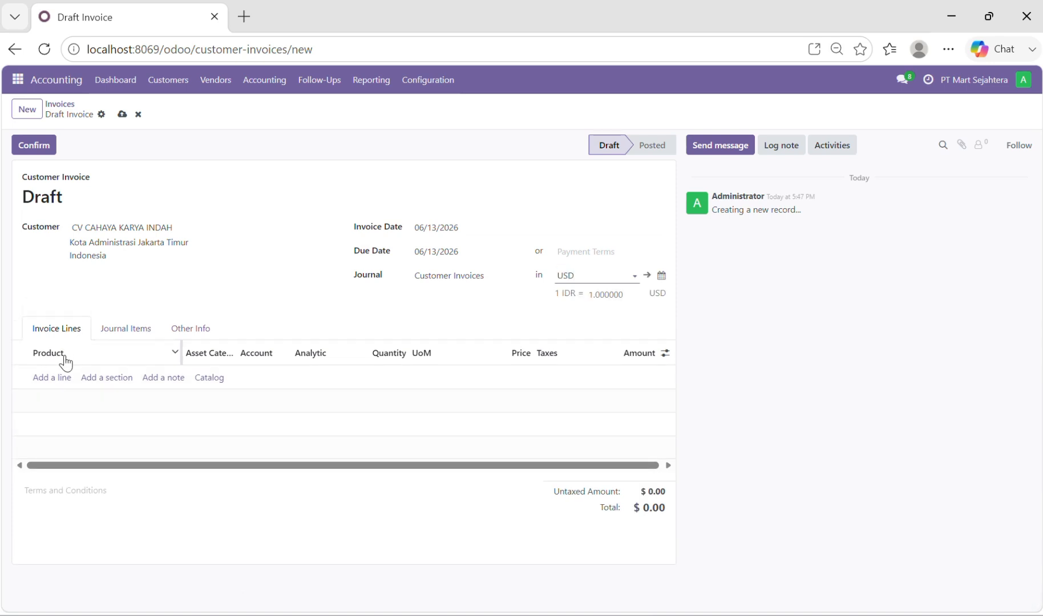
# Add a Blazer line with quantity 3 to the customer invoice, then save and confirm the invoice
pyautogui.click(52, 378)
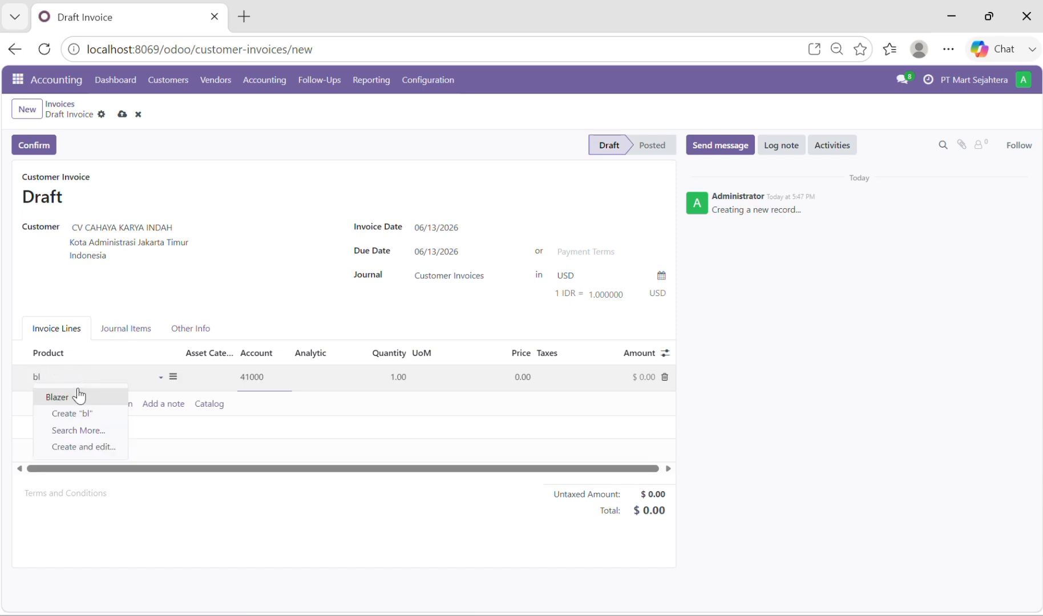
pyautogui.click(398, 378)
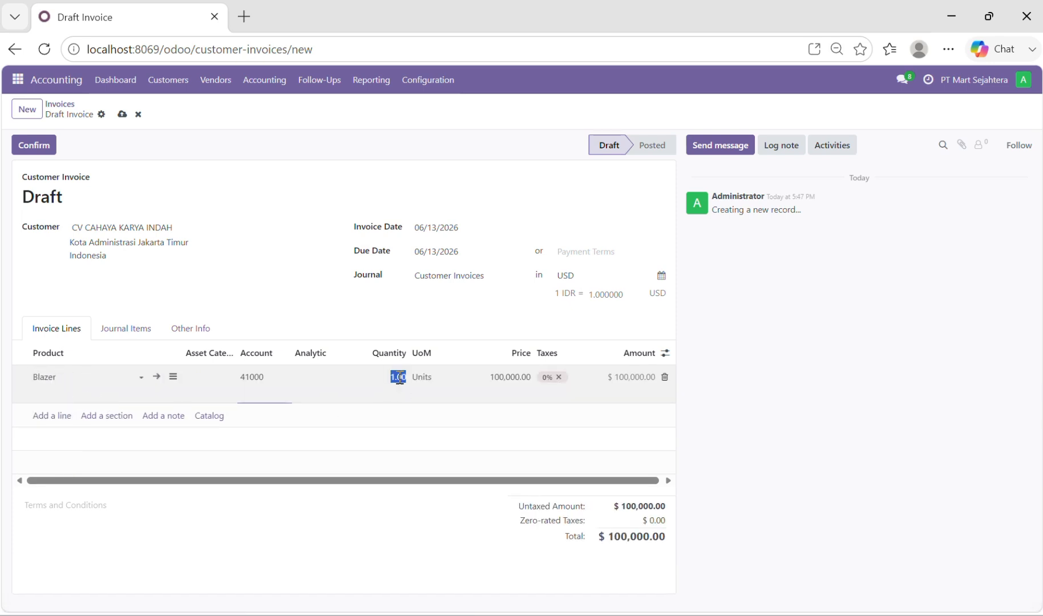
pyautogui.write('3')
pyautogui.click(121, 115)
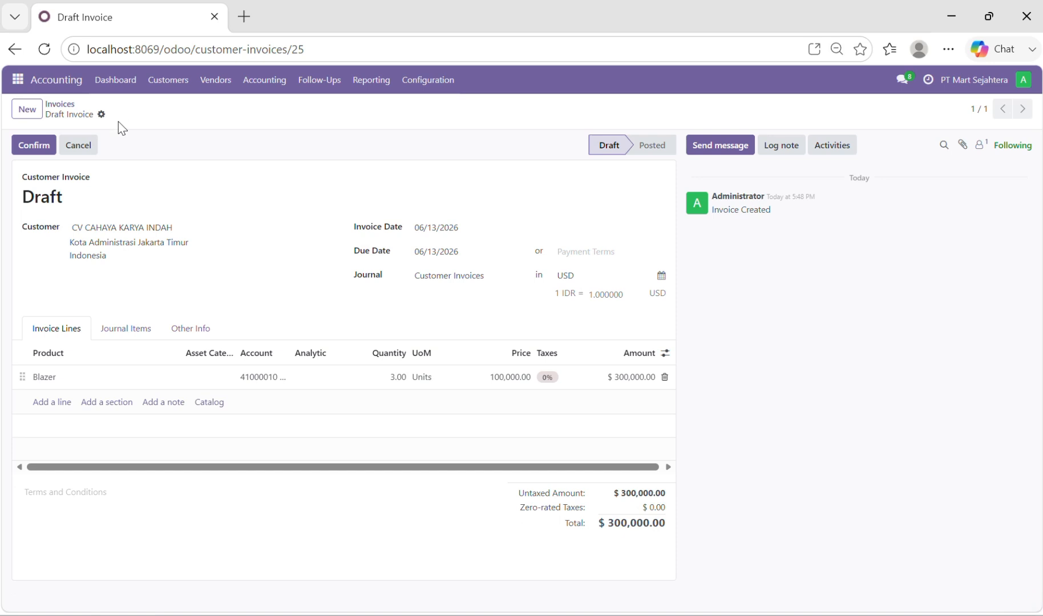
pyautogui.click(46, 147)
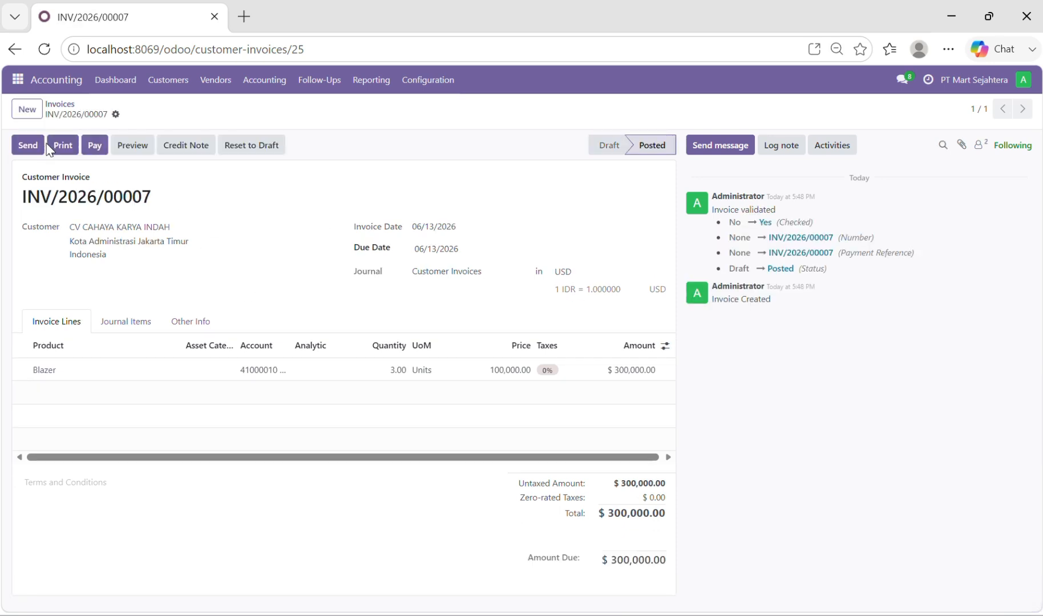
# Register the customer invoice's payment through the Bank journal and validate the payment record
pyautogui.click(95, 145)
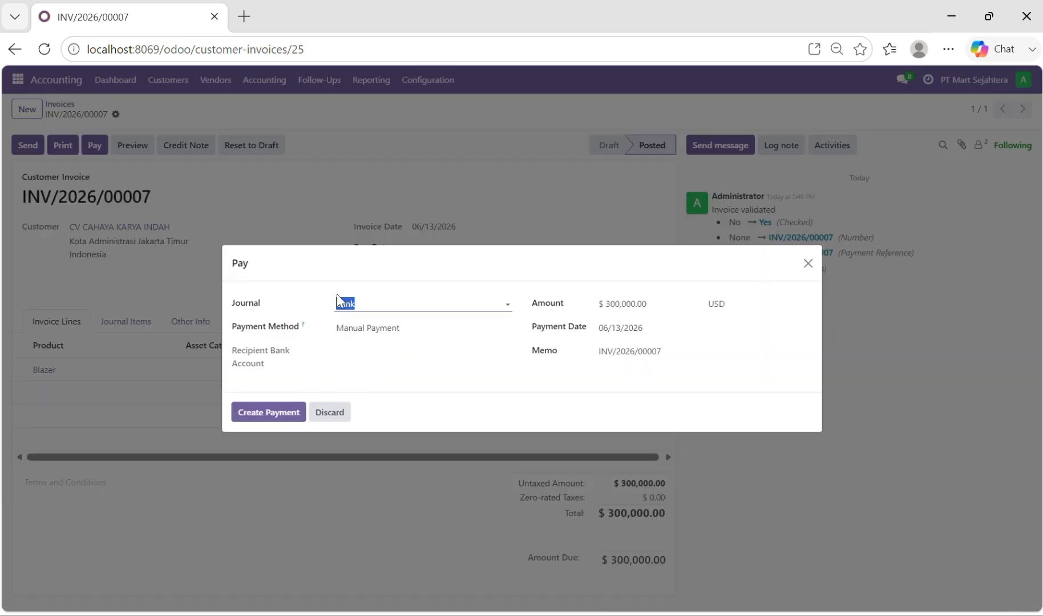
pyautogui.click(266, 412)
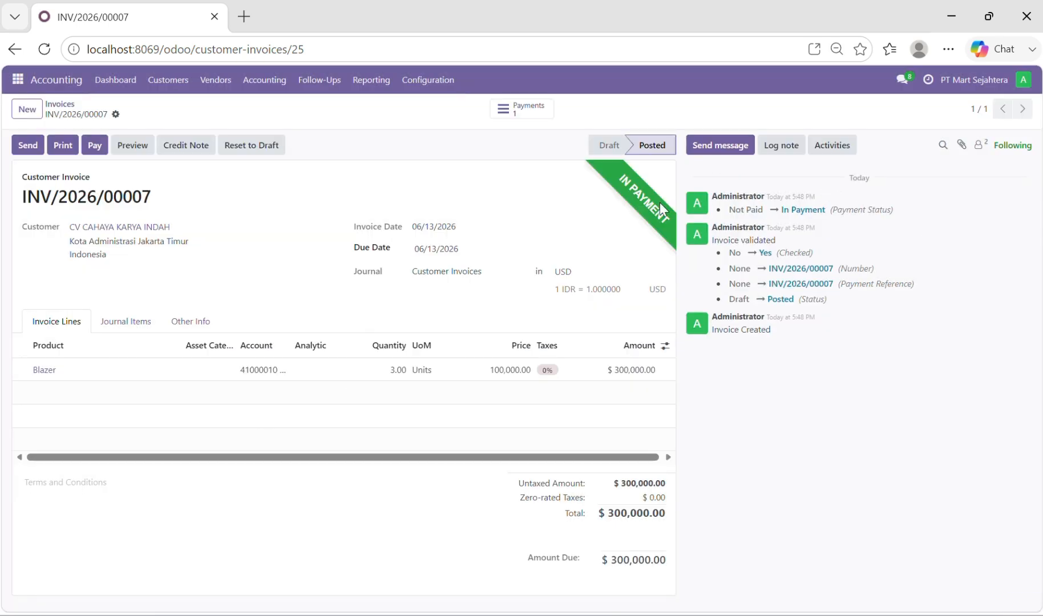
pyautogui.click(535, 119)
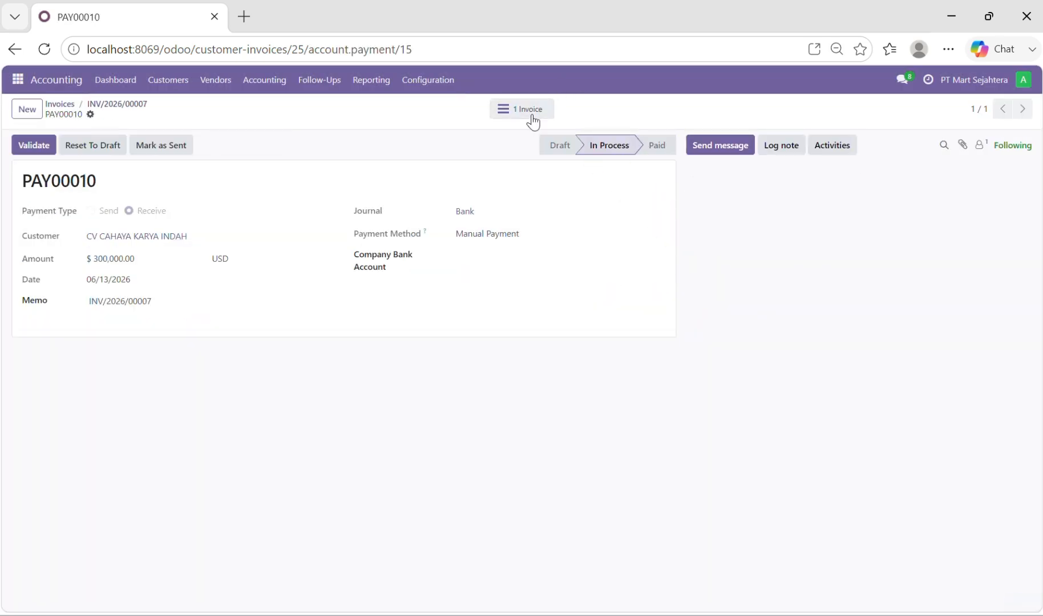
pyautogui.click(32, 146)
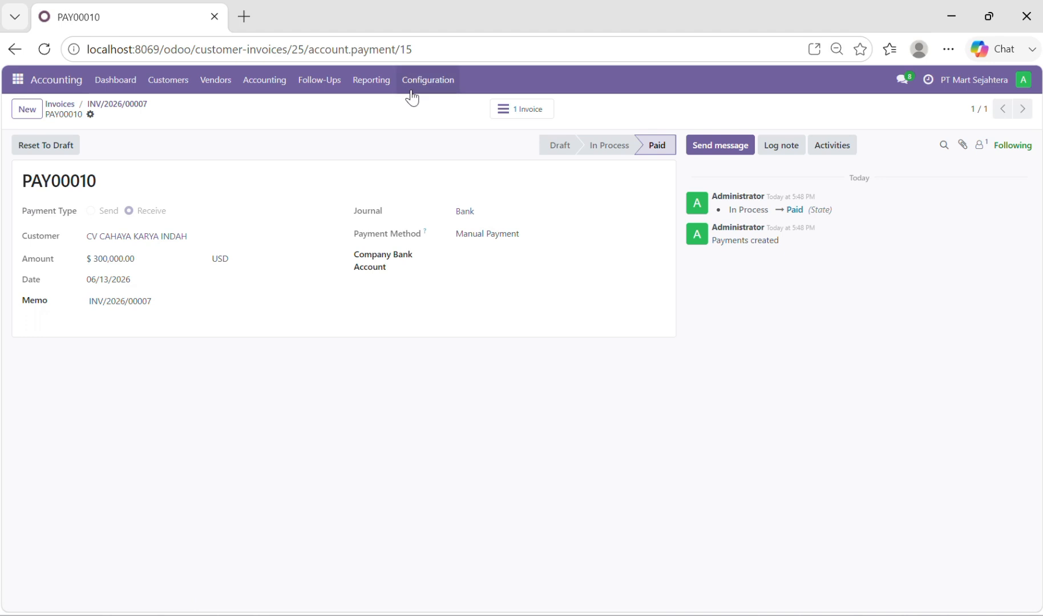
# Print the Balance Sheet report for all posted entries, then open the downloaded PDF and review its account balances
pyautogui.click(383, 91)
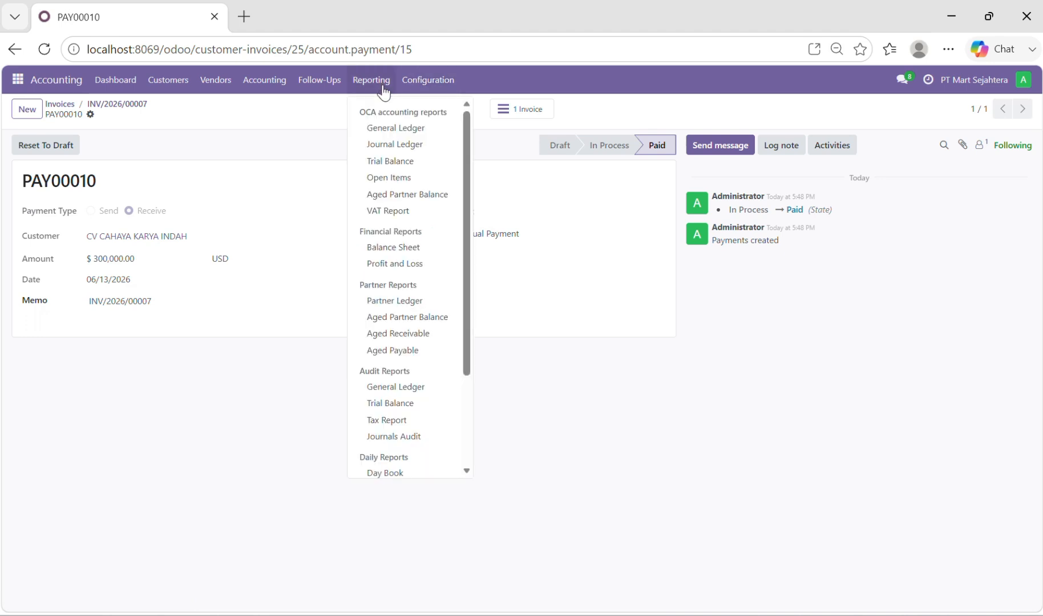
pyautogui.click(414, 252)
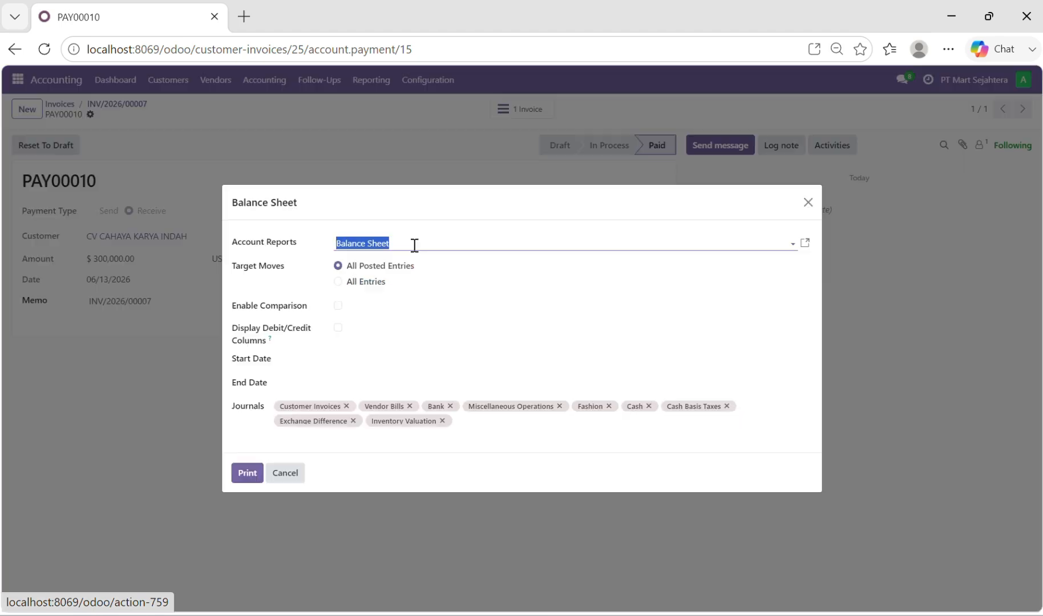
pyautogui.click(248, 479)
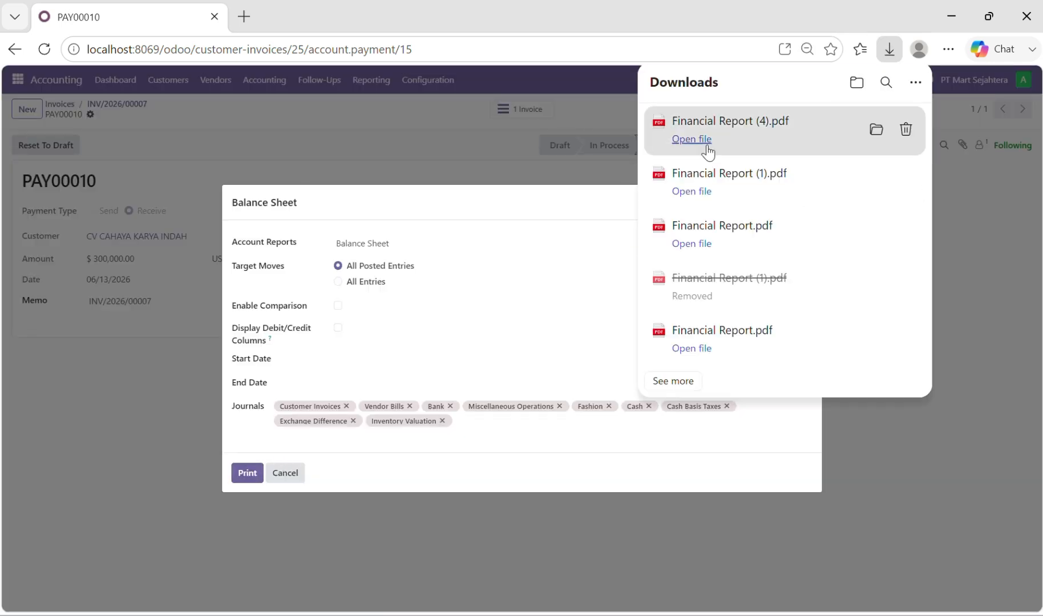
pyautogui.click(692, 140)
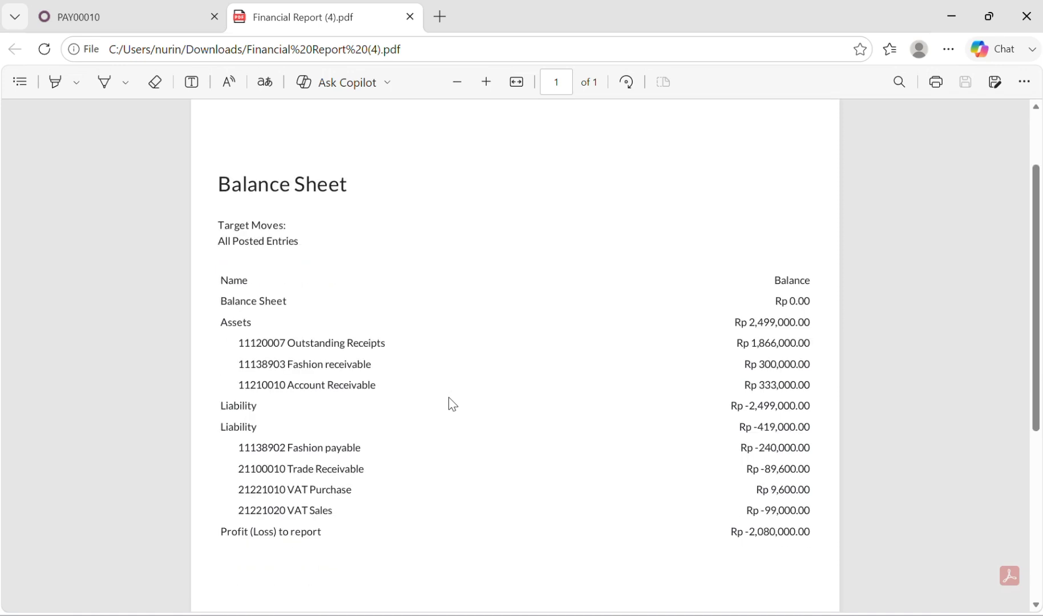
pyautogui.scroll(-1, 449, 397)
pyautogui.scroll(2, 448, 397)
pyautogui.scroll(-1, 448, 397)
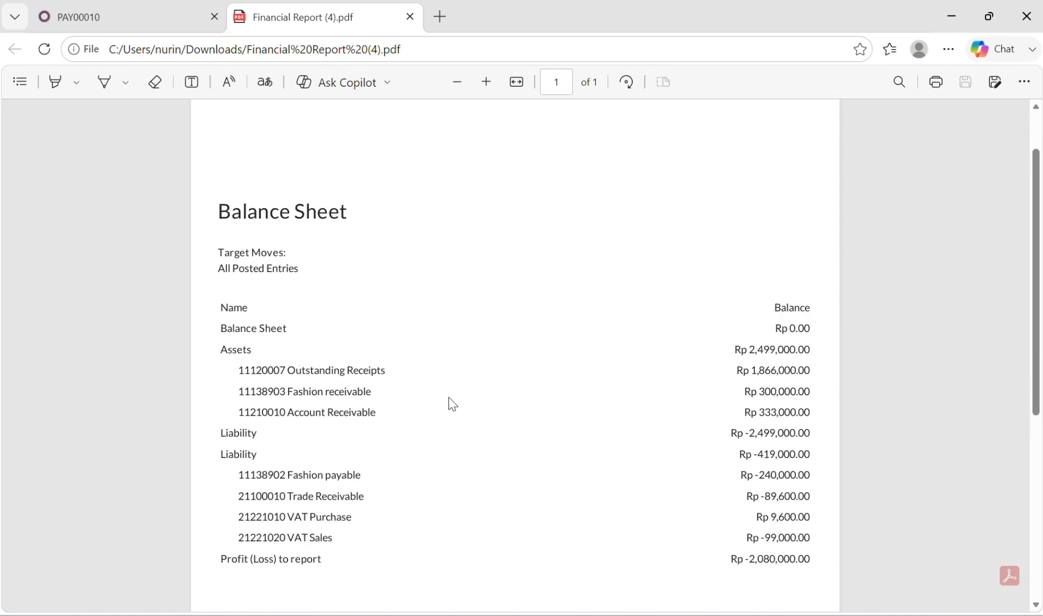
pyautogui.scroll(1, 383, 262)
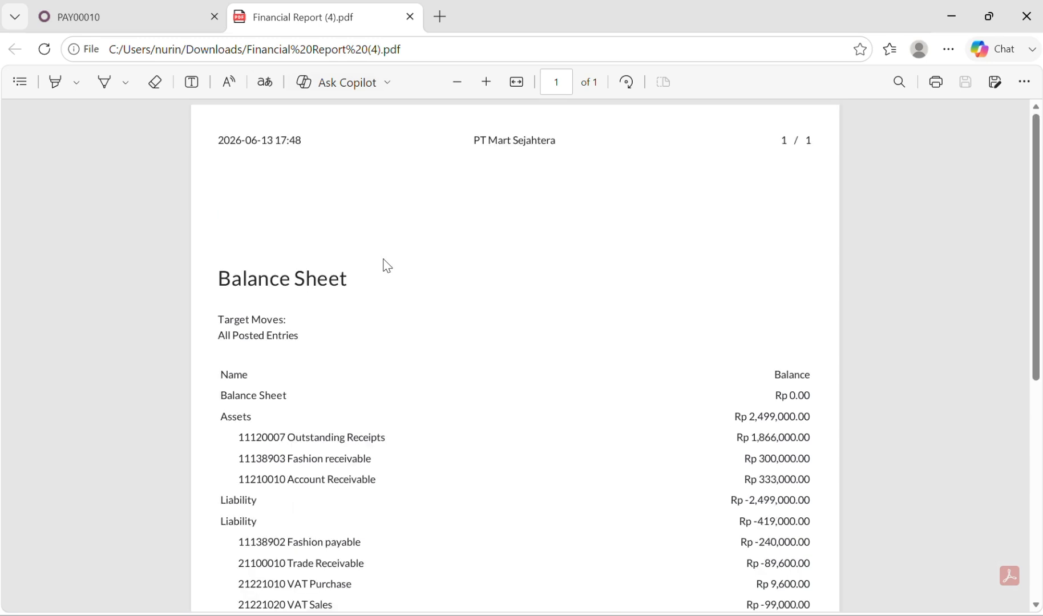
pyautogui.scroll(-1, 386, 337)
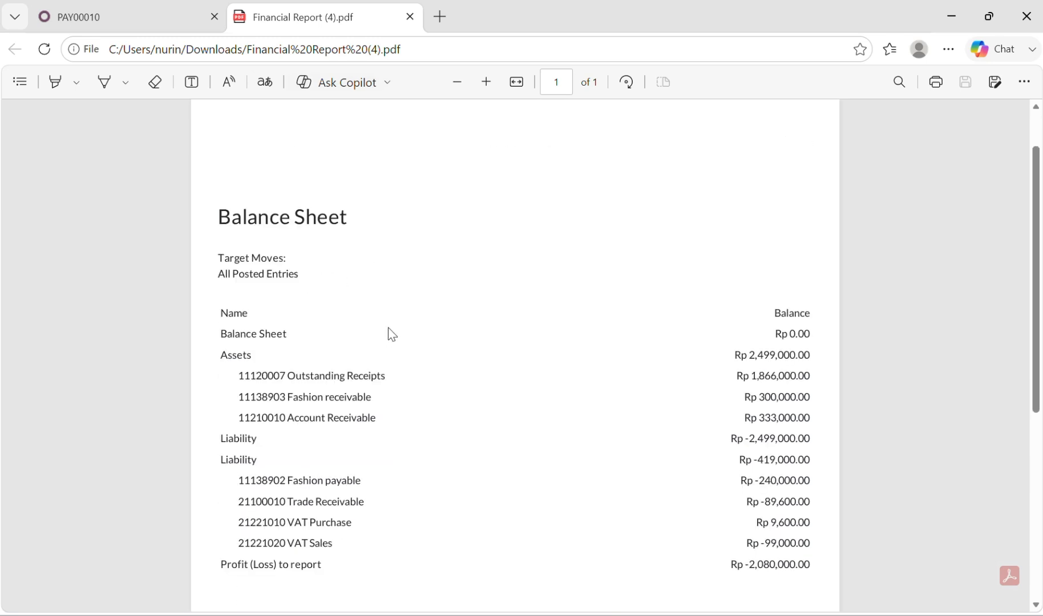
pyautogui.click(437, 28)
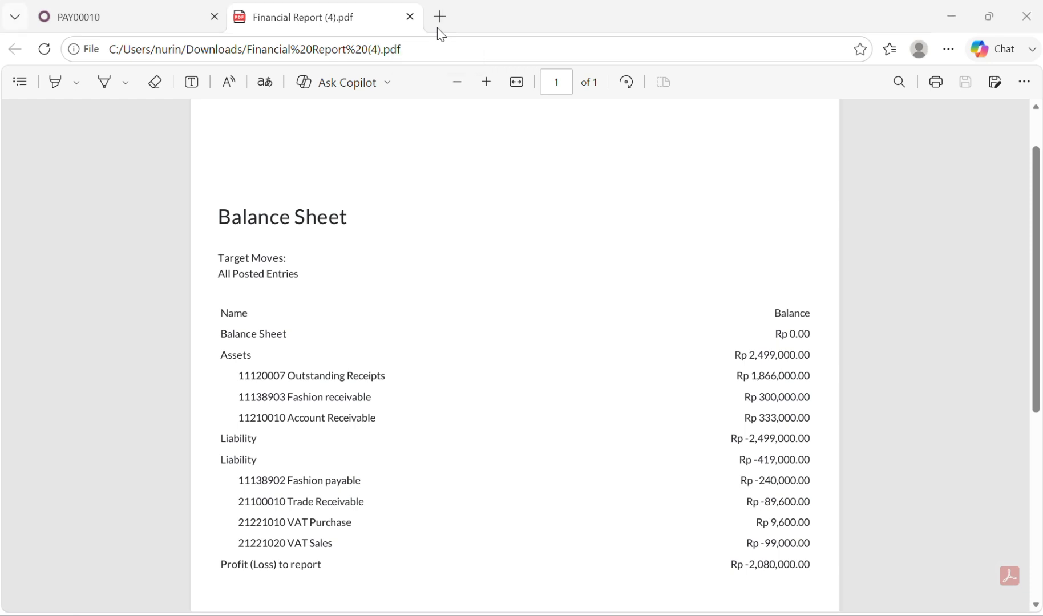
# Return to the report dialog, switch the account report to Profit and Loss, print it and open the downloaded PDF
pyautogui.click(155, 8)
pyautogui.click(427, 236)
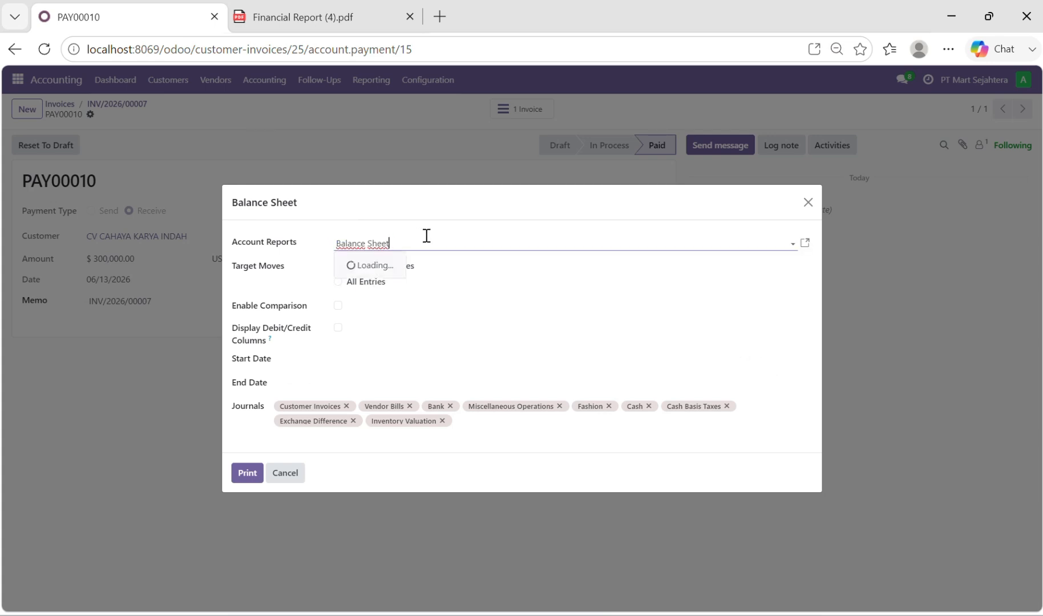
pyautogui.click(392, 273)
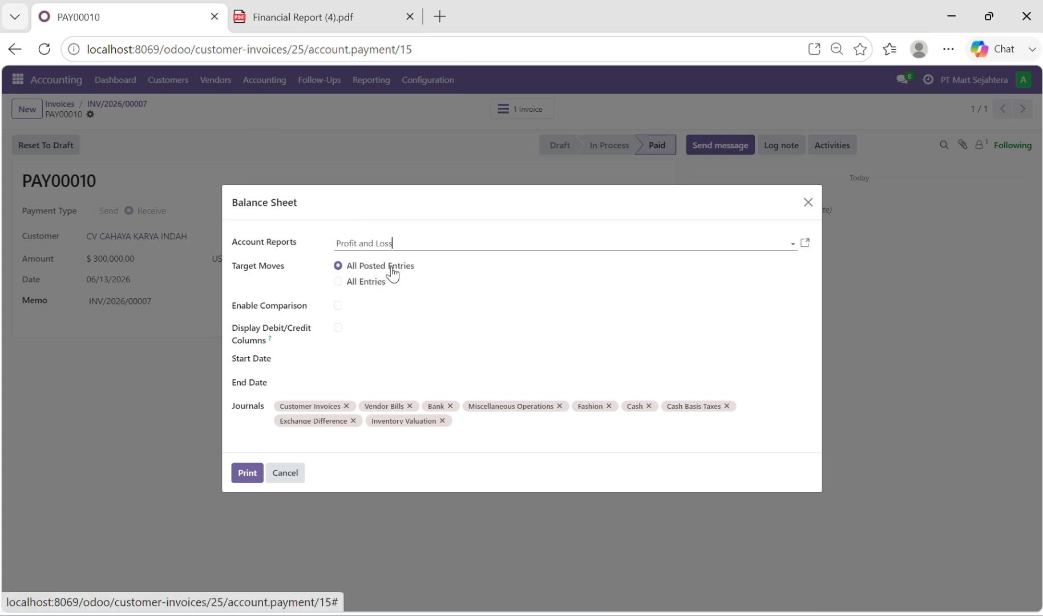
pyautogui.click(247, 473)
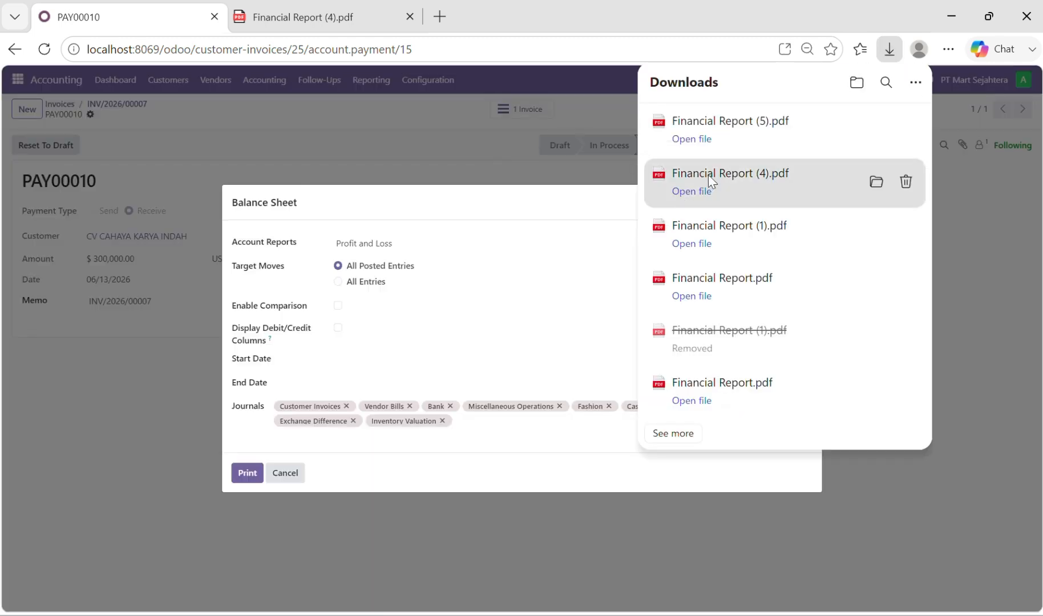
pyautogui.click(698, 138)
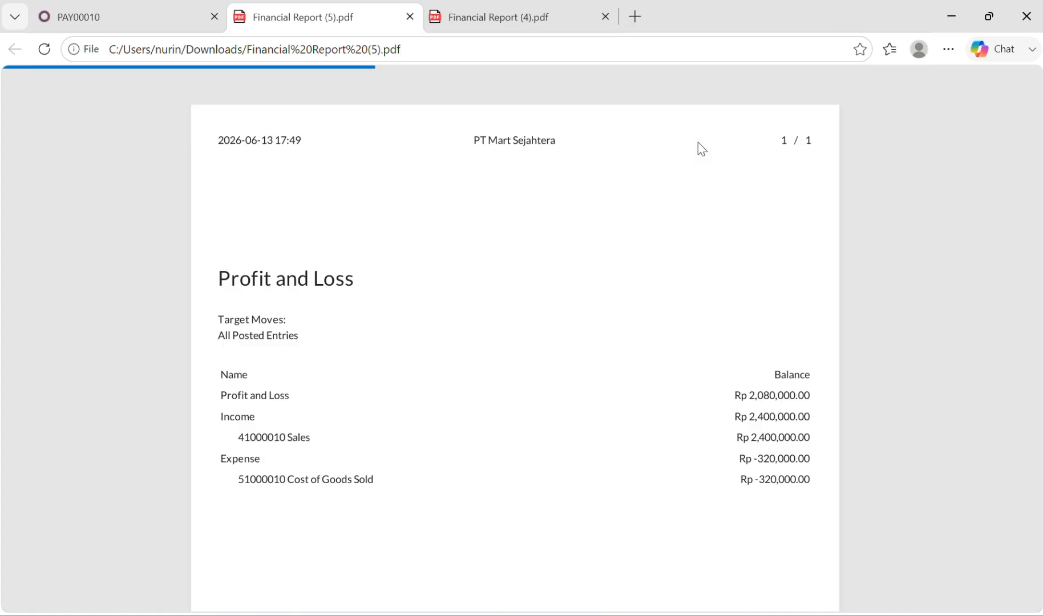